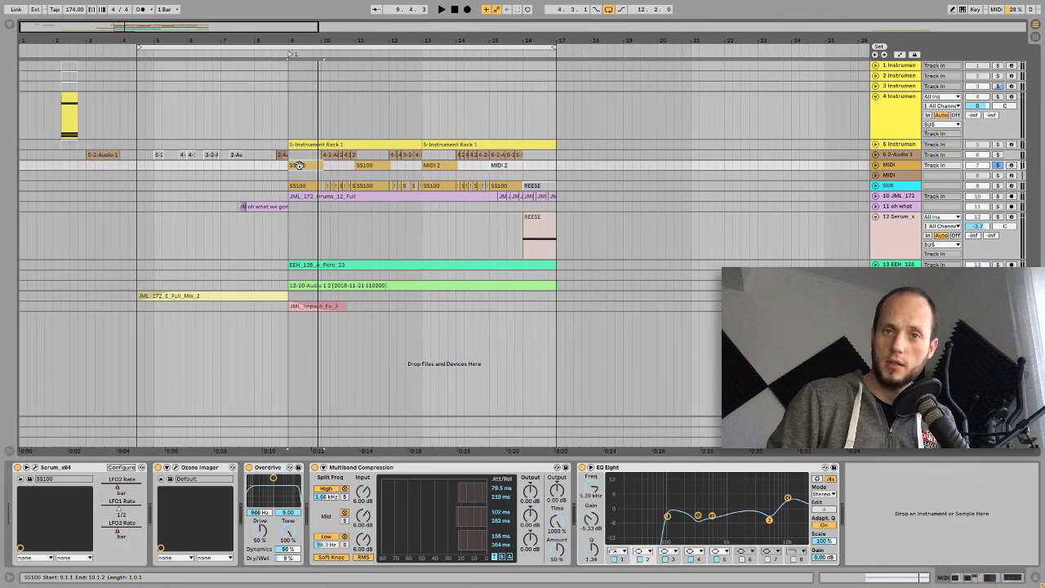
# Step: Play back the SS100 bass section around bar 9 to hear the sound
pyautogui.press('space')
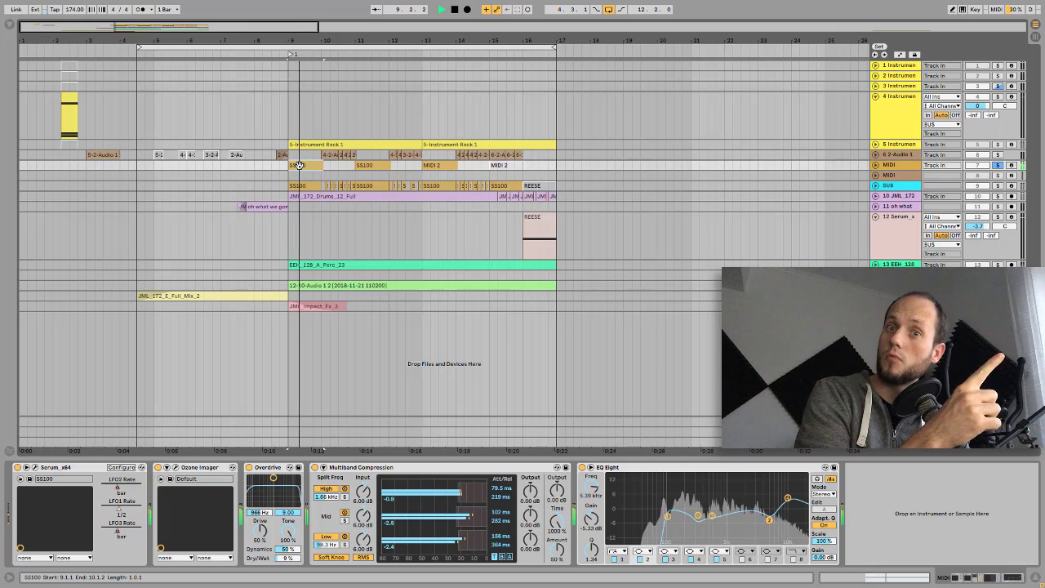
pyautogui.press('space')
pyautogui.press('space')
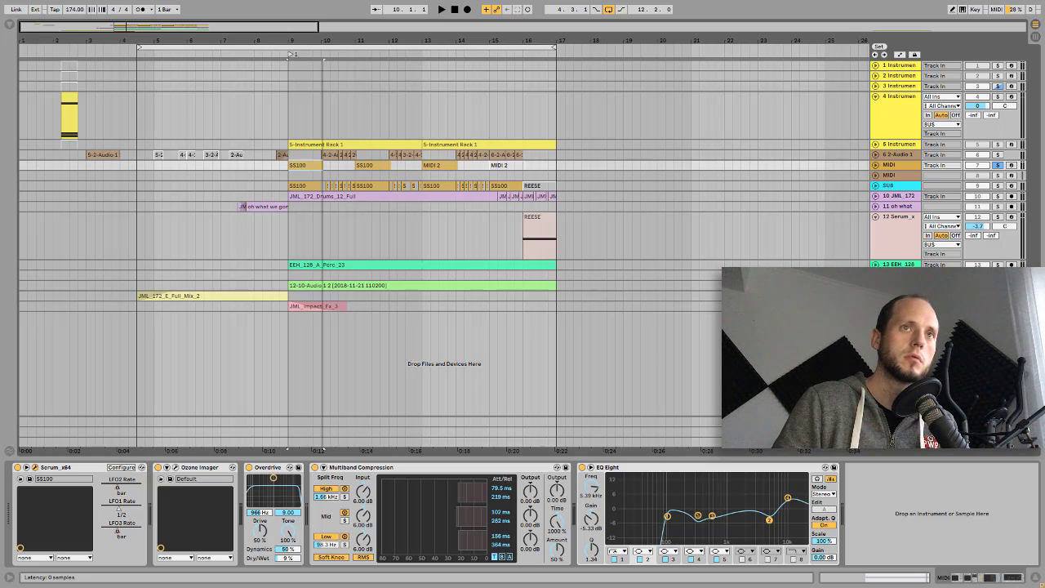
# Step: Open the Serum instrument and bring up the wavetable editor for oscillator A
pyautogui.click(35, 467)
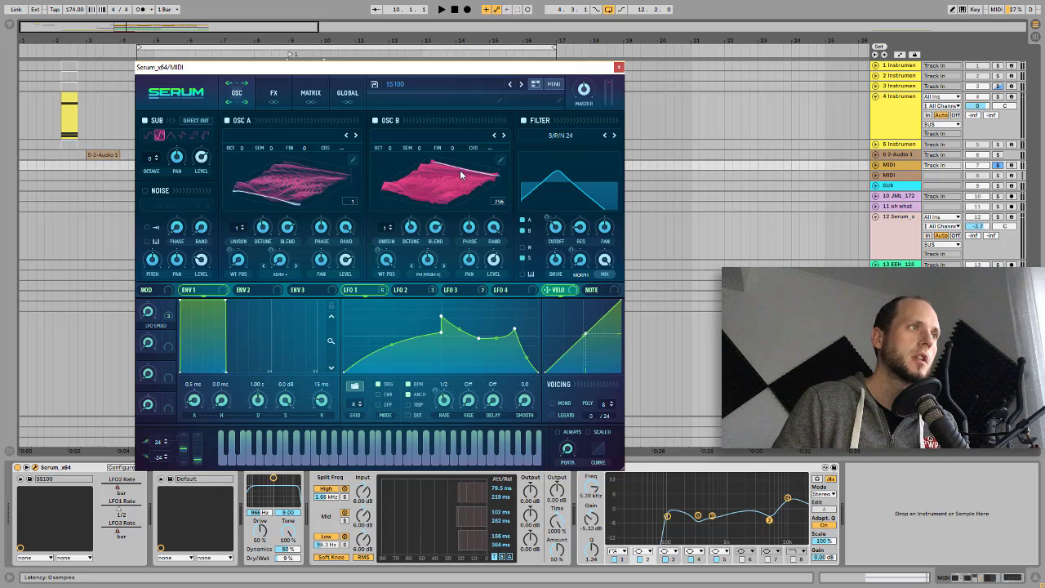
pyautogui.click(353, 160)
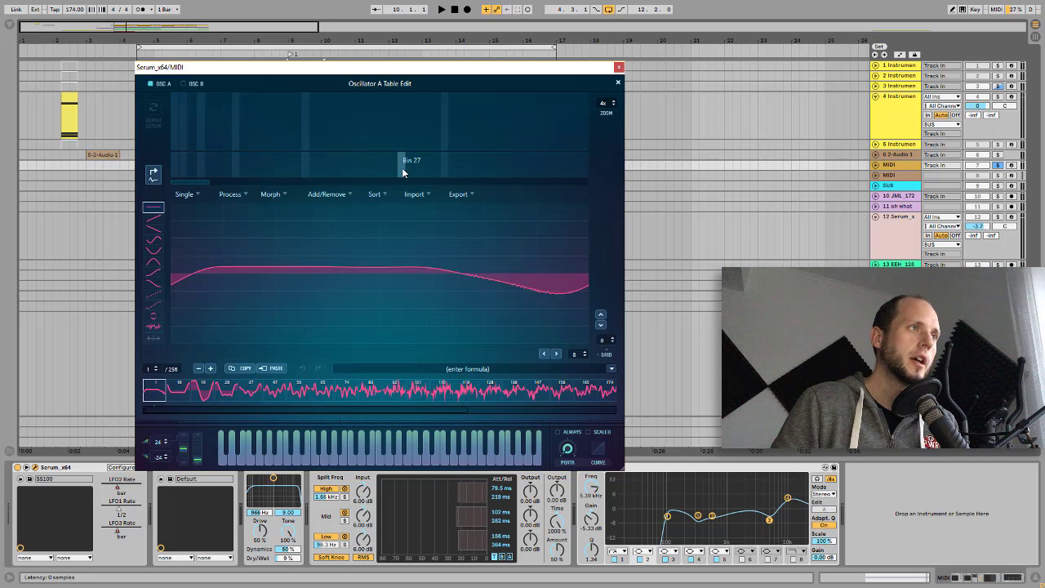
# Step: Try to export the full wavetable as a 16-bit WAV, overwriting the existing table file on the desktop
pyautogui.click(457, 194)
pyautogui.click(498, 221)
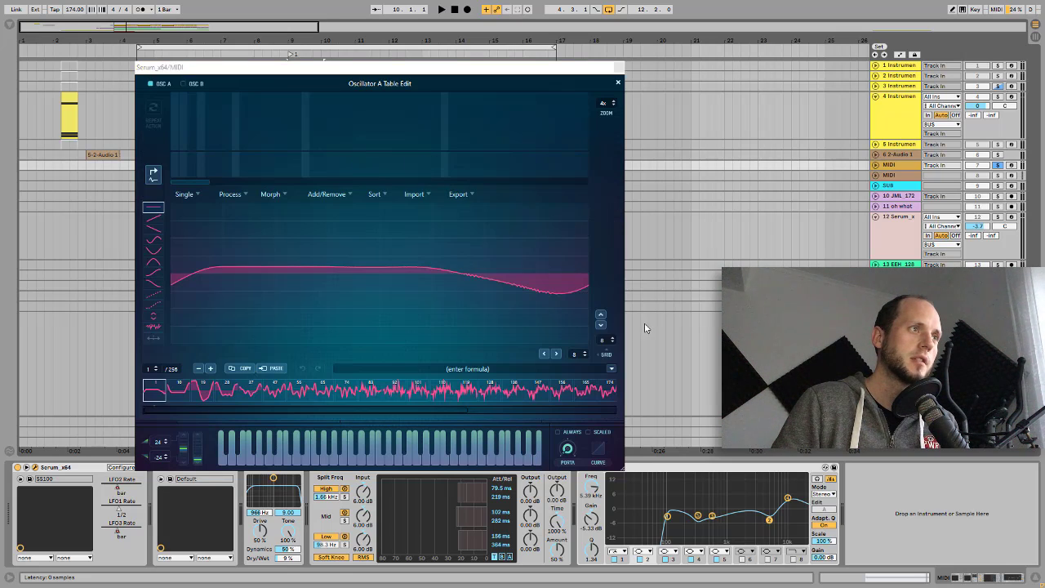
pyautogui.click(615, 234)
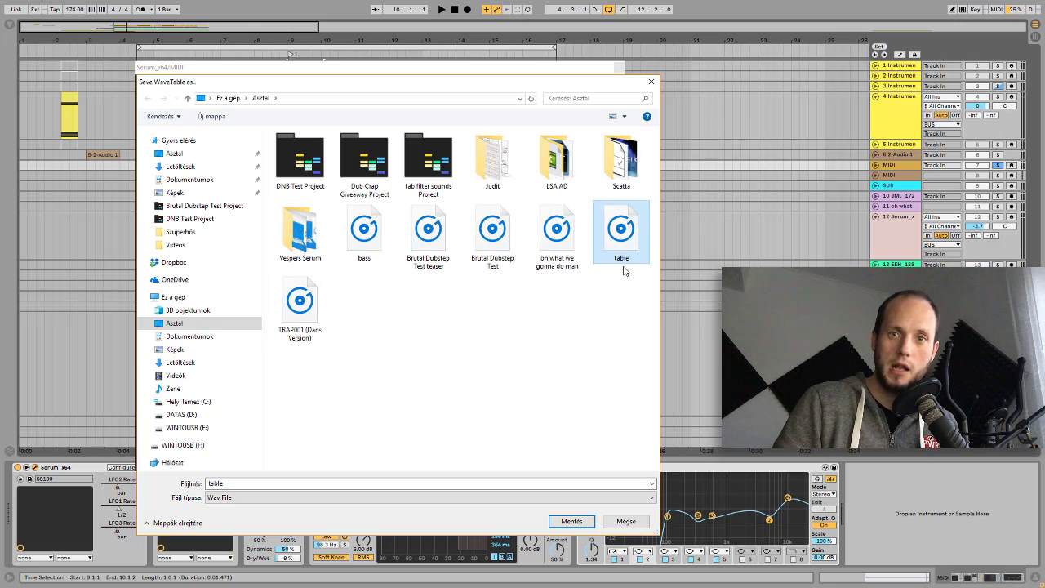
pyautogui.click(572, 521)
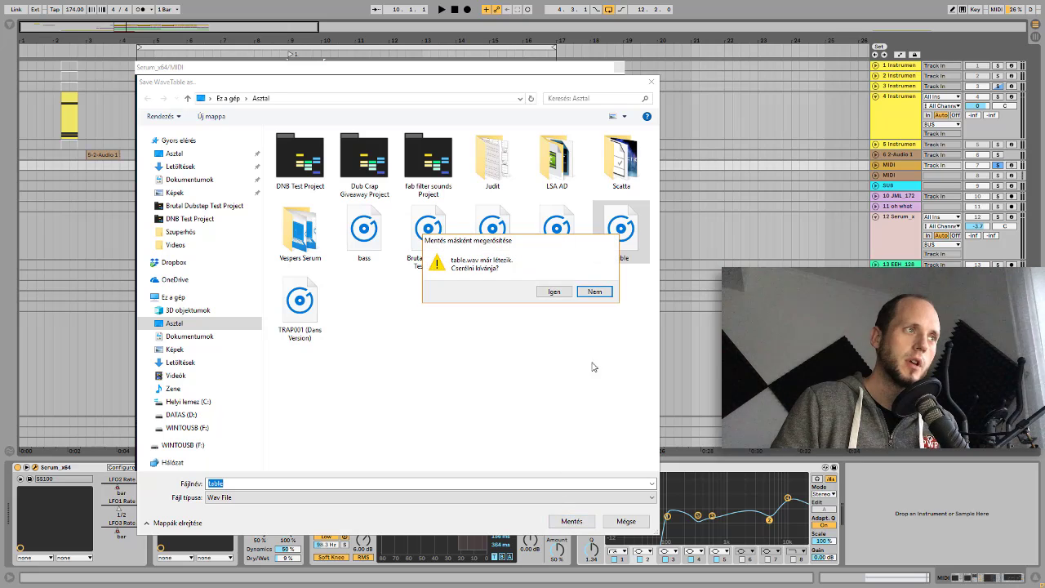
pyautogui.click(554, 292)
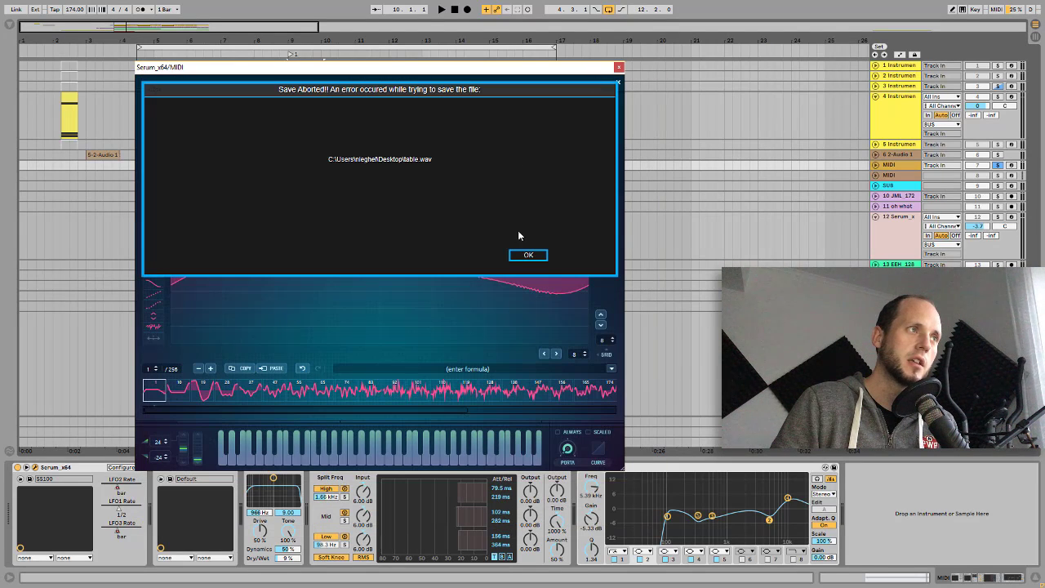
pyautogui.click(527, 256)
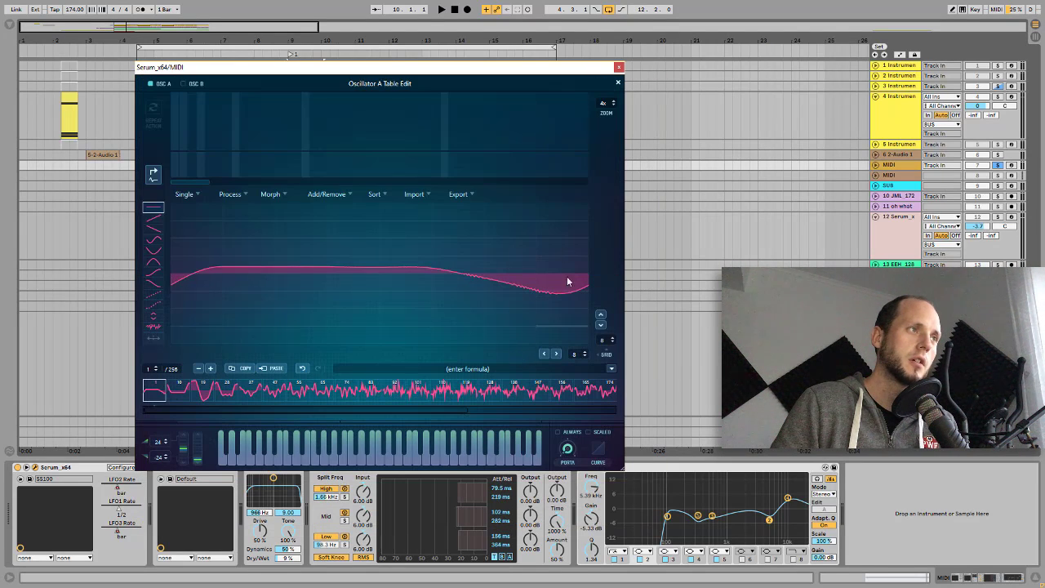
# Step: Export the full wavetable to the desktop as a 16-bit WAV named table2, and close Serum
pyautogui.click(450, 195)
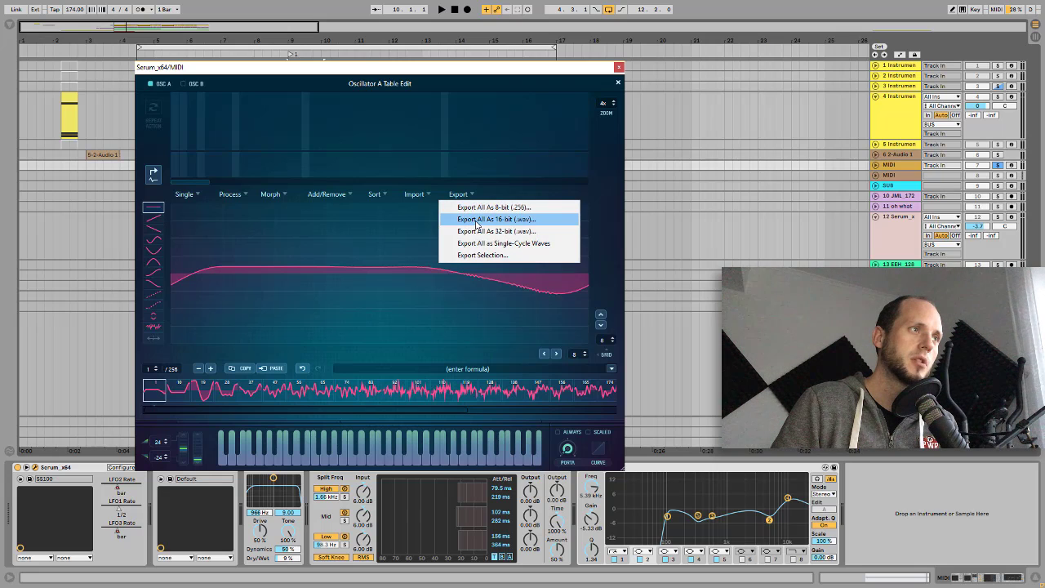
pyautogui.click(478, 219)
pyautogui.click(621, 232)
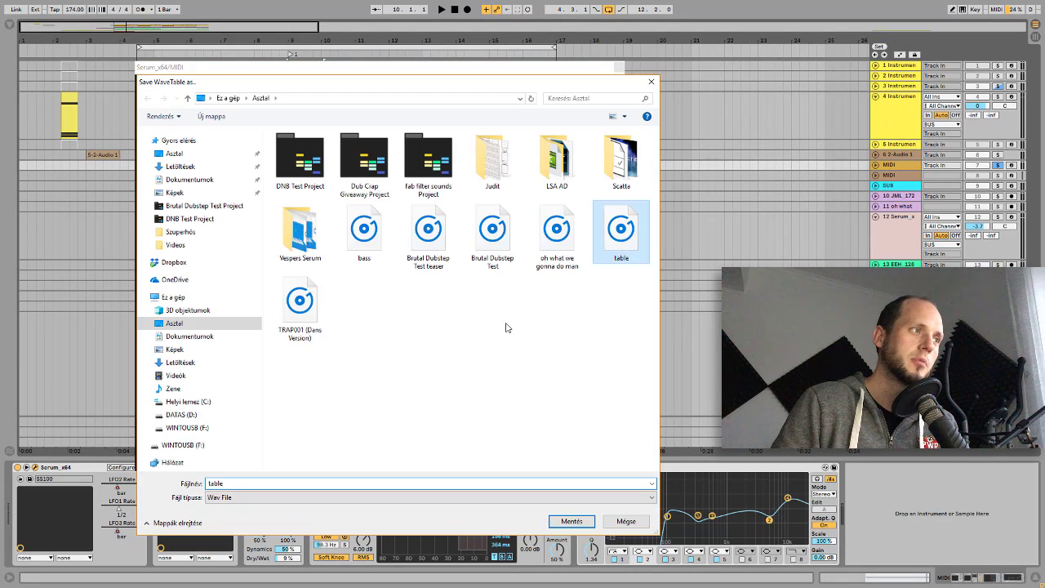
pyautogui.click(257, 483)
pyautogui.click(571, 521)
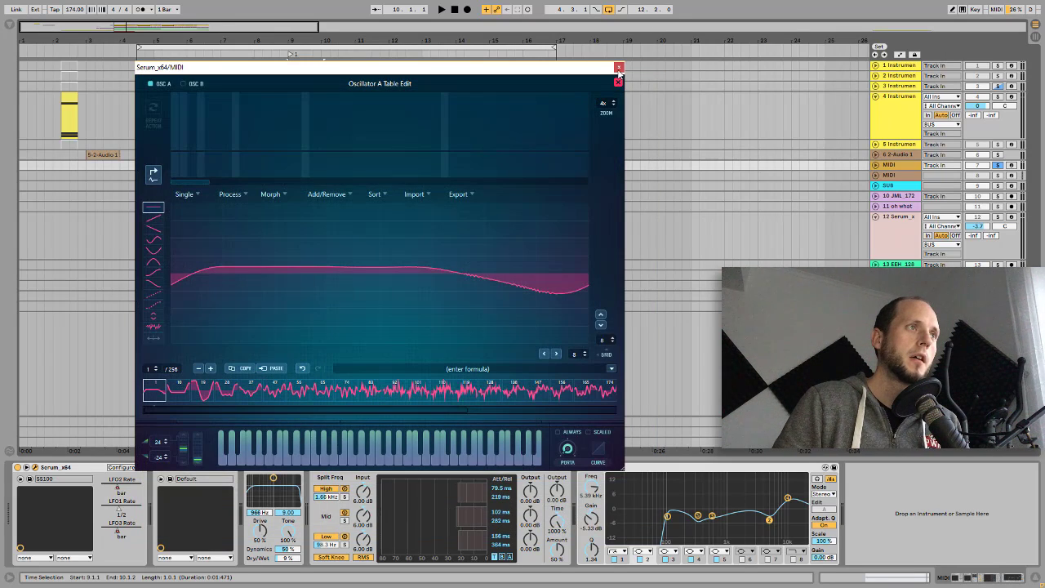
pyautogui.click(618, 82)
pyautogui.click(618, 63)
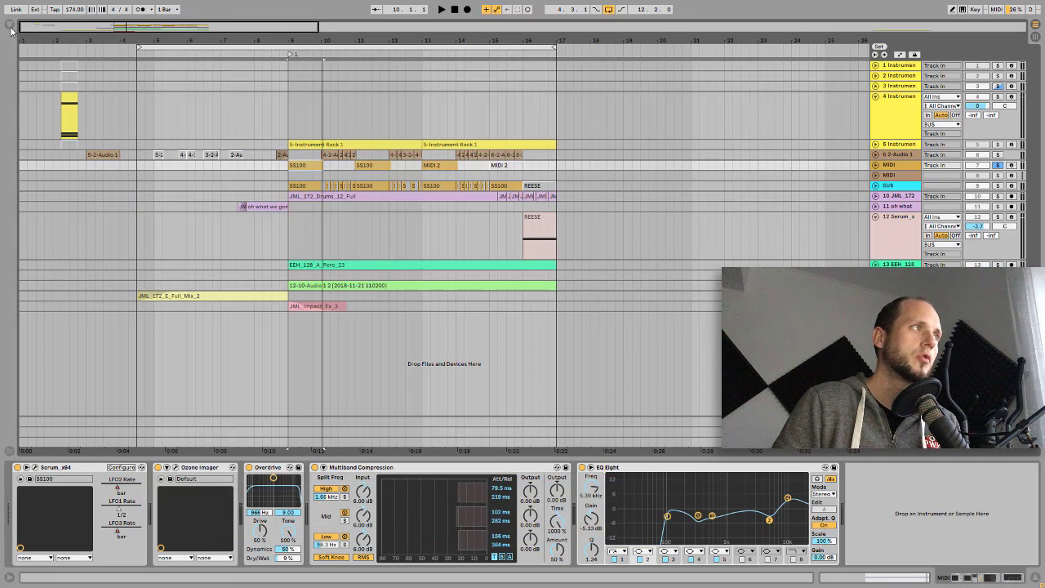
# Step: Show the file browser, place table2.wav near the start of the 6 2-Audio 1 track, and unfold that track
pyautogui.hotkey('ctrl', 'alt', 'b')
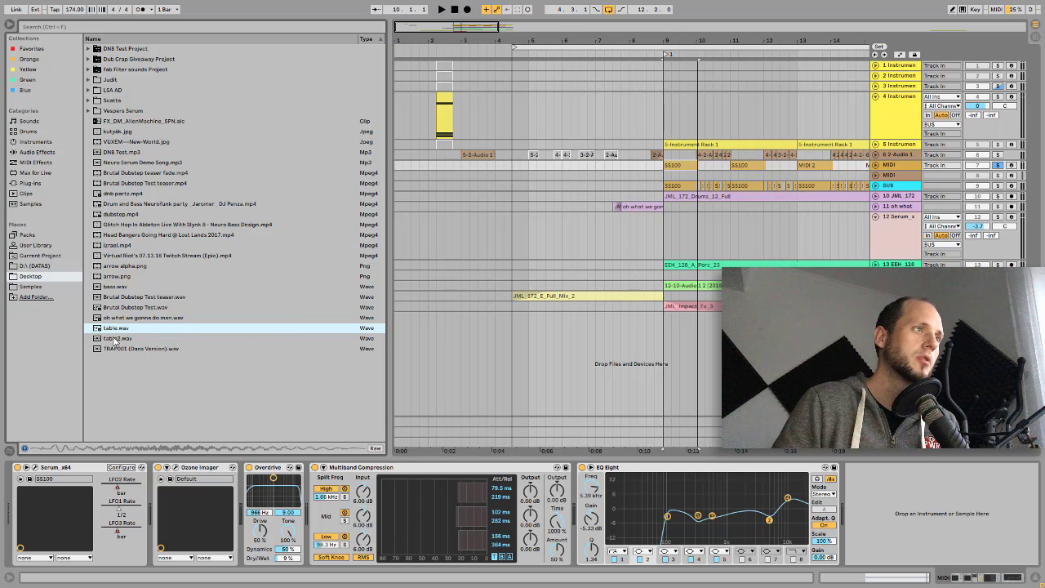
pyautogui.moveTo(116, 341); pyautogui.dragTo(412, 155)
pyautogui.press('+')
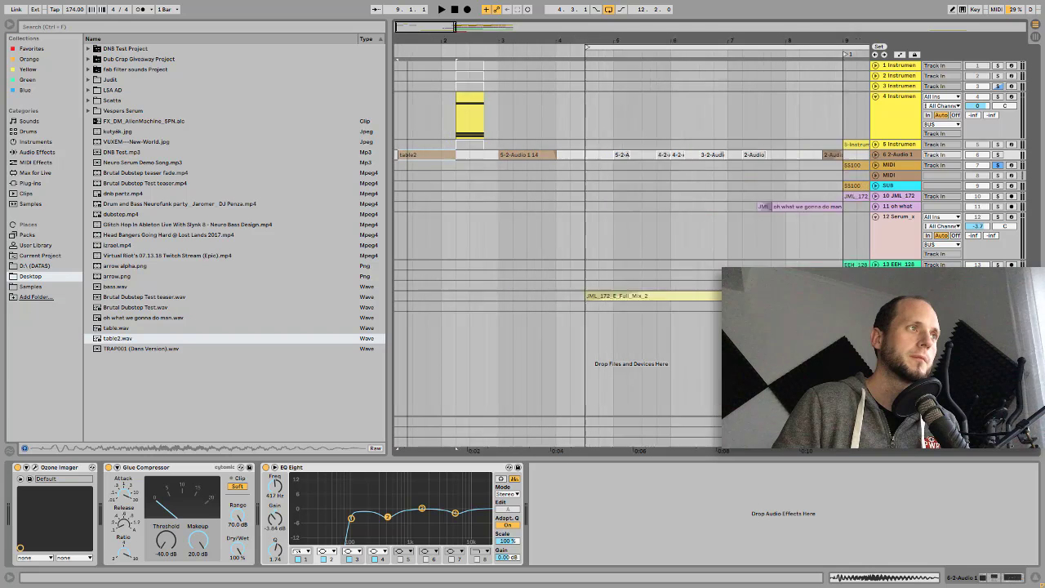
pyautogui.click(875, 155)
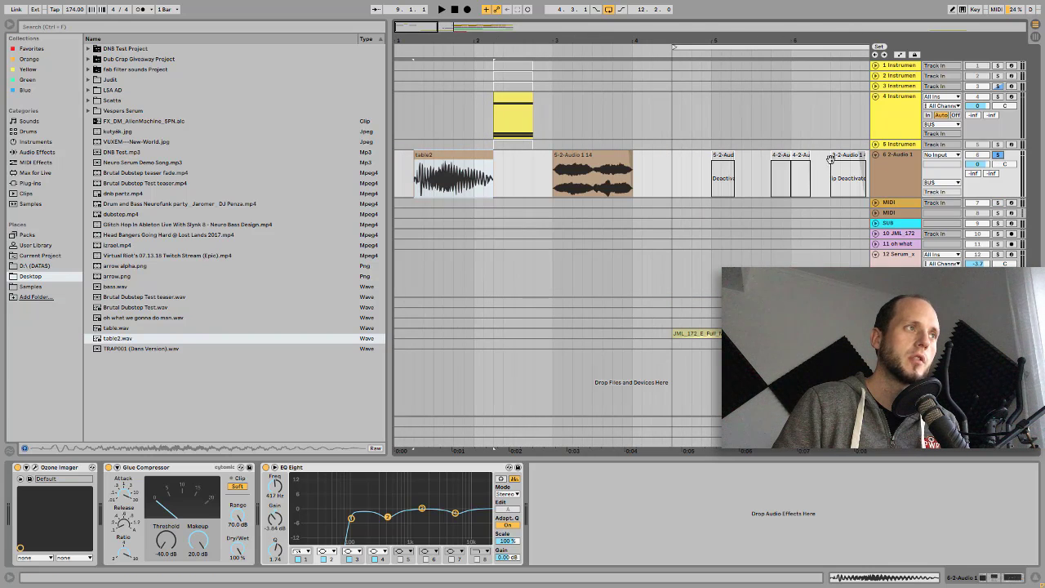
# Step: Turn off warping for the table2 clip and transpose it up to 15 st
pyautogui.doubleClick(456, 155)
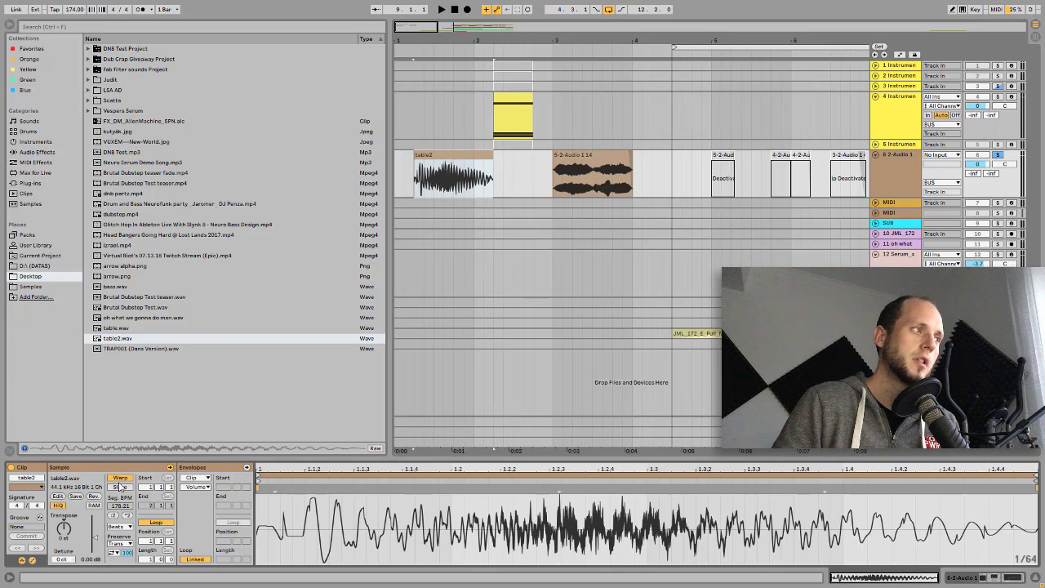
pyautogui.click(120, 479)
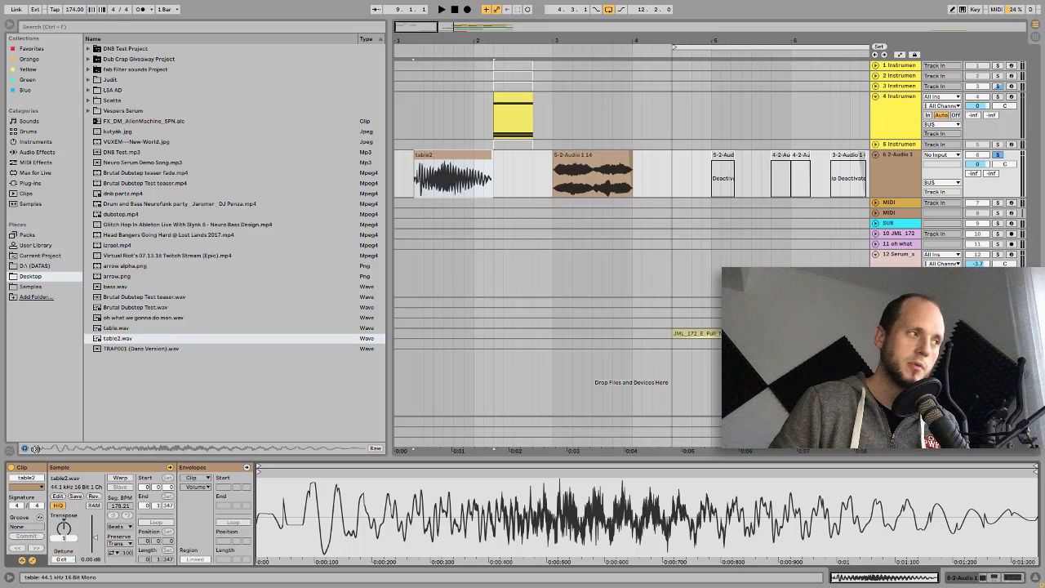
pyautogui.moveTo(63, 526); pyautogui.dragTo(64, 490)
# Step: Audition the table2 clip and compare its sound with the yellow clip on the 4 Instrument track
pyautogui.press('space')
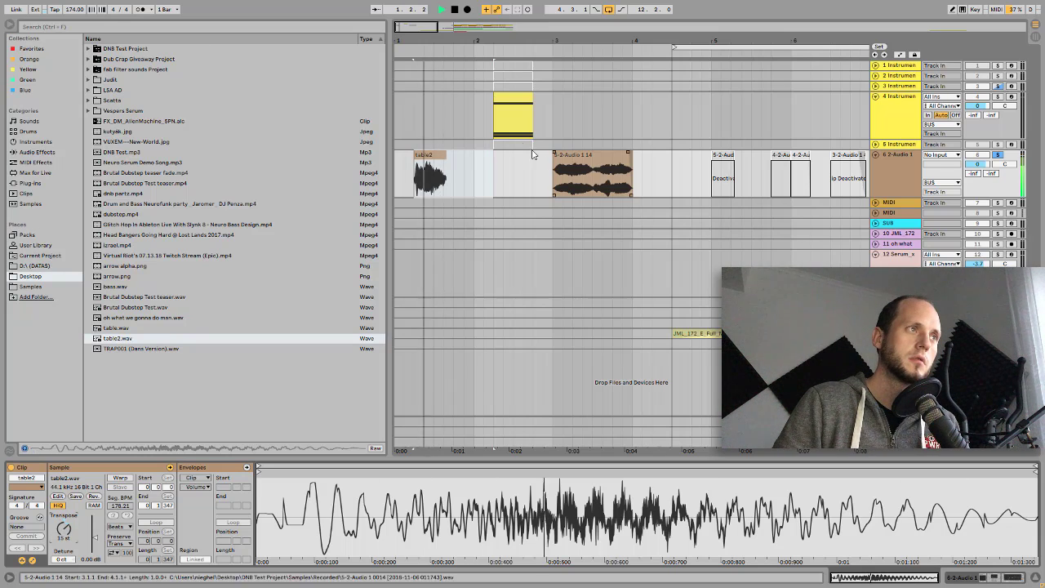
pyautogui.press('space')
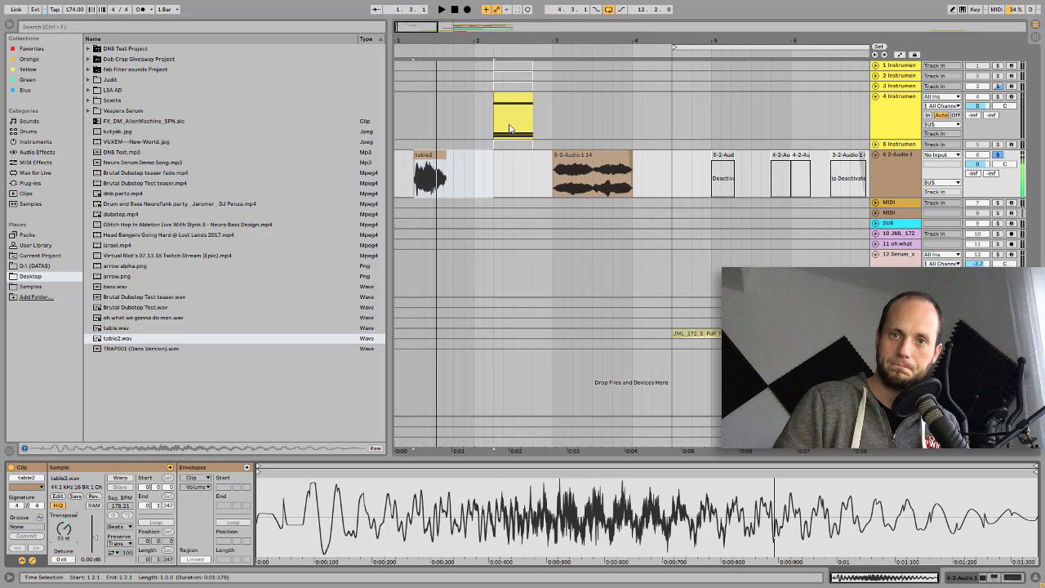
pyautogui.hotkey('ctrl', 'shift', 'm')
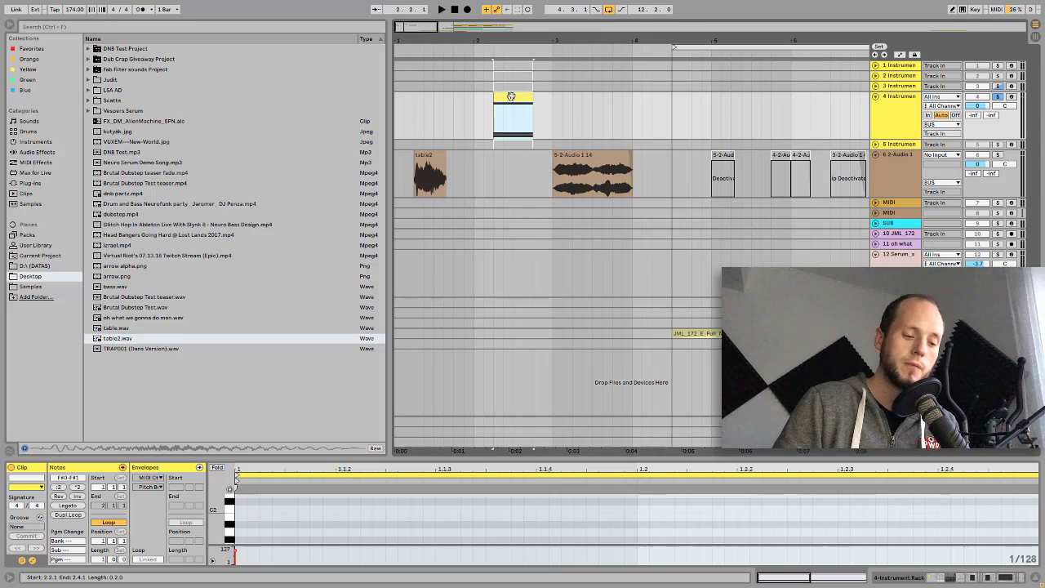
pyautogui.press('space')
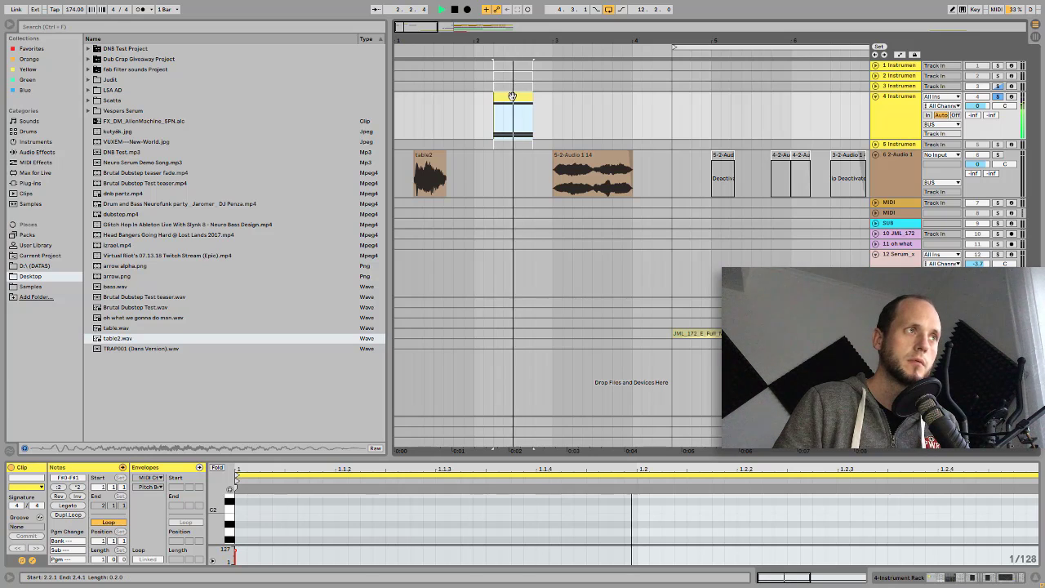
pyautogui.click(424, 153)
pyautogui.press('space')
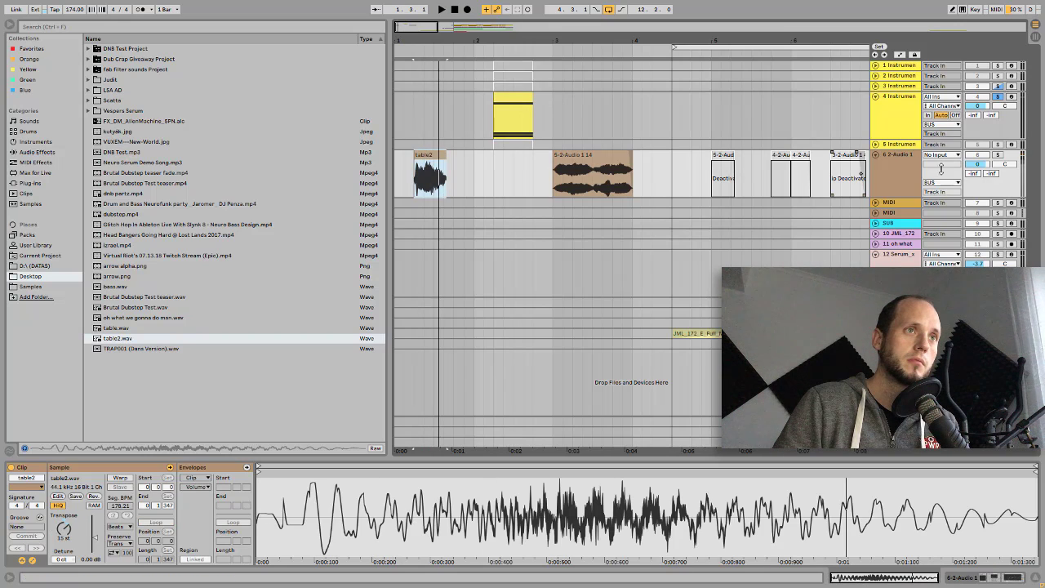
pyautogui.click(526, 104)
pyautogui.click(422, 155)
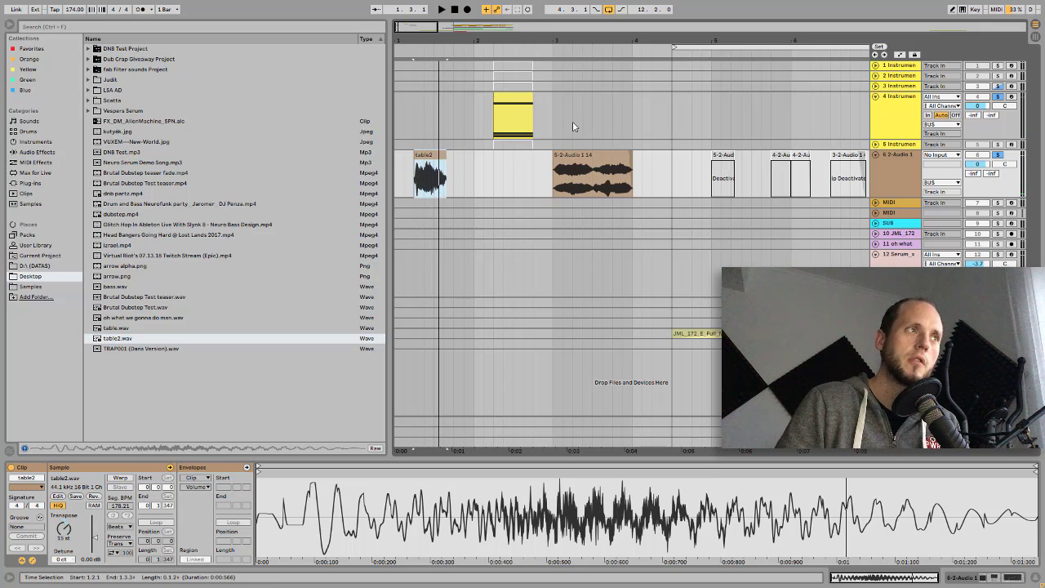
pyautogui.click(522, 99)
# Step: Show the 4 Instrument track's devices and display the algorithm settings of the second Operator in its rack
pyautogui.click(889, 100)
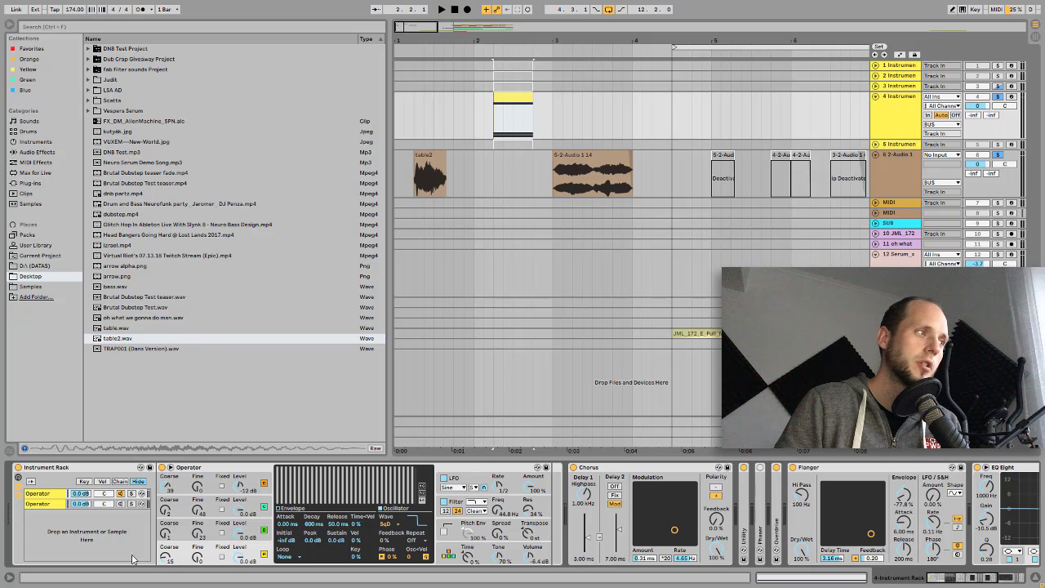
pyautogui.click(82, 504)
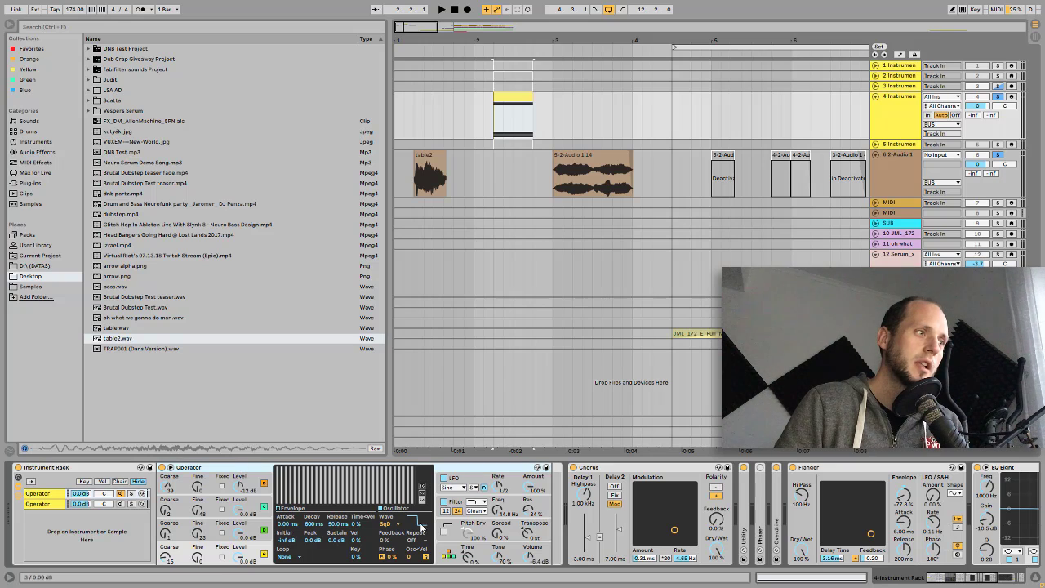
pyautogui.click(447, 555)
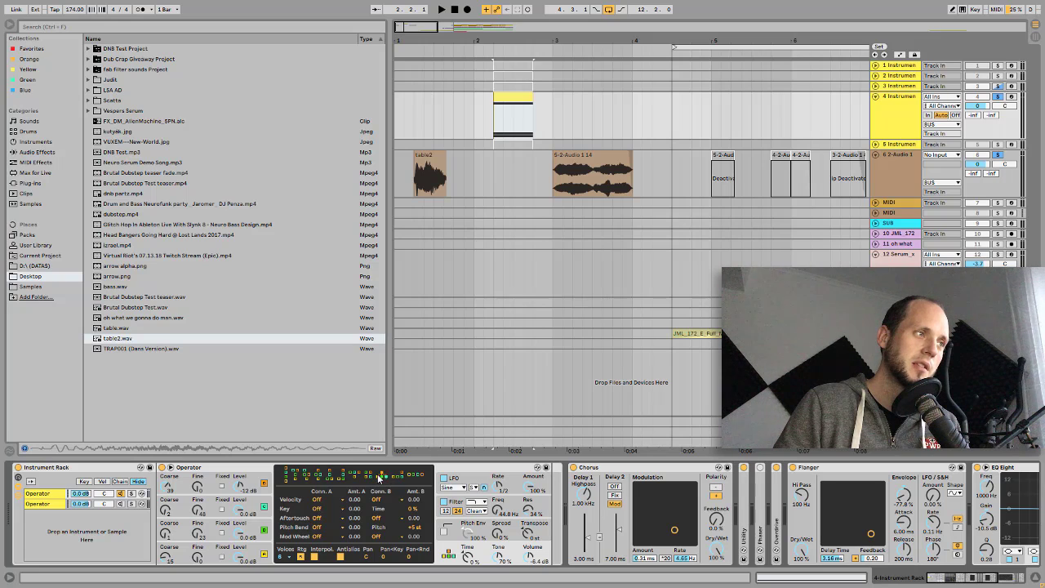
# Step: Examine the Operator's individual oscillator settings, keeping Square D as oscillator A's waveform
pyautogui.click(255, 552)
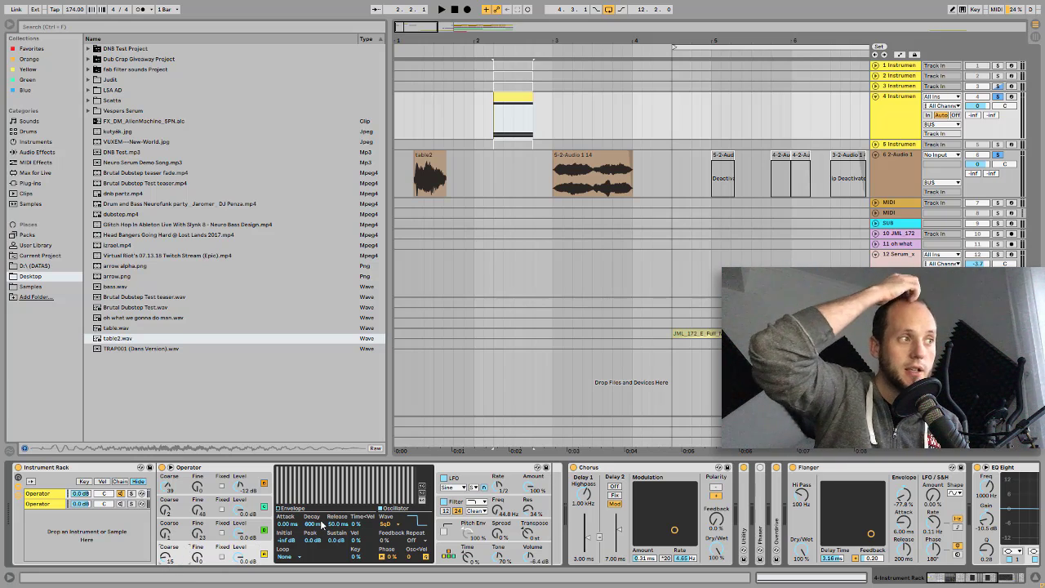
pyautogui.click(396, 527)
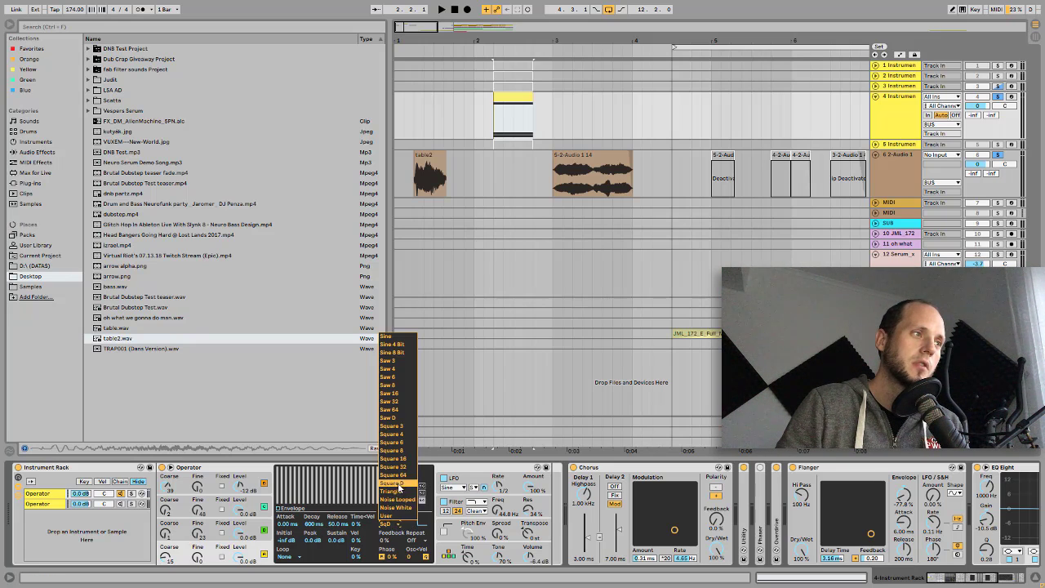
pyautogui.click(398, 484)
pyautogui.click(249, 531)
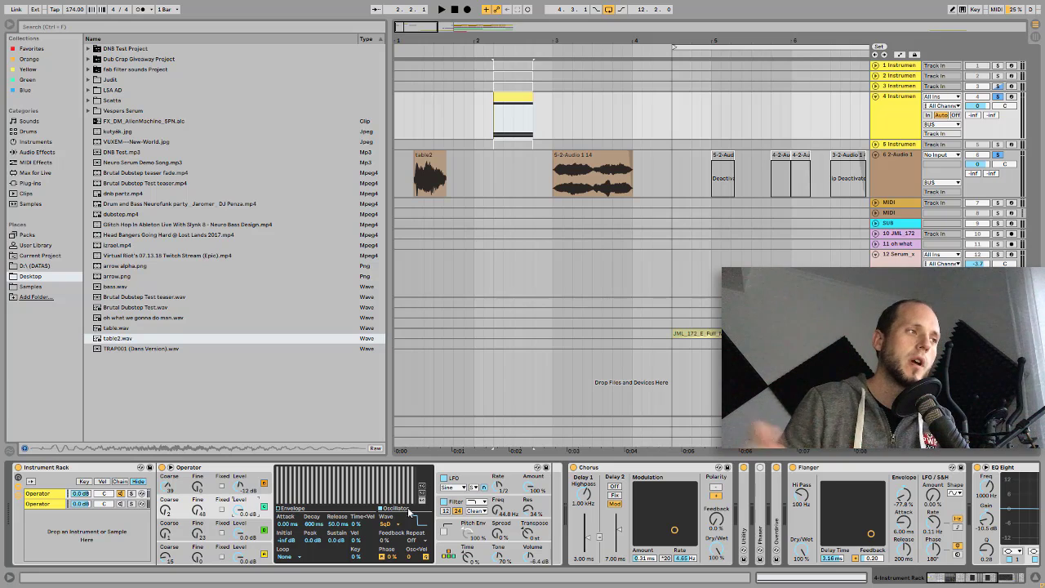
pyautogui.click(257, 485)
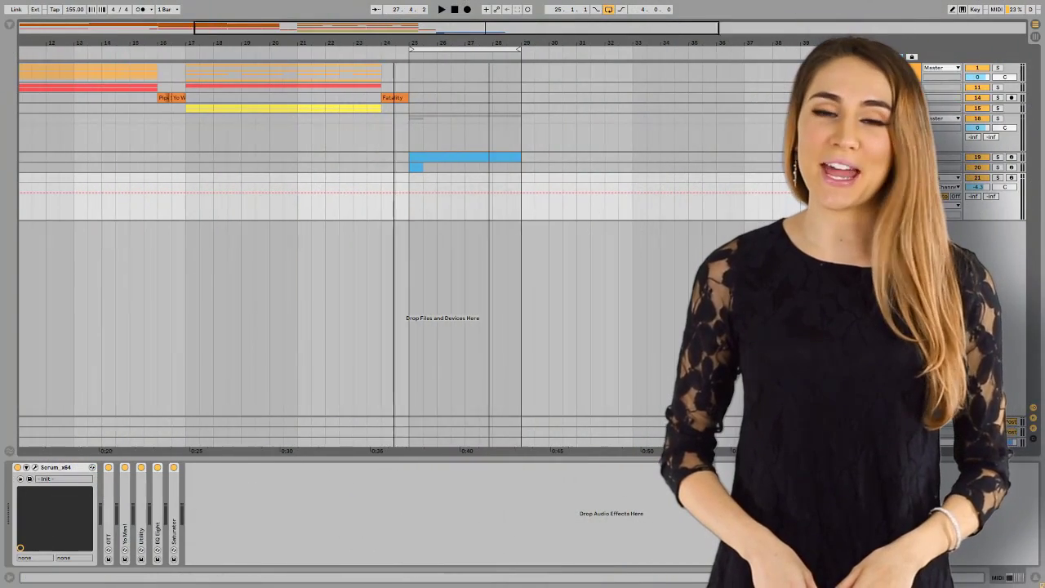
# Step: Play the 155 BPM arrangement from the start of bar 16
pyautogui.scroll(-1, 422, 127)
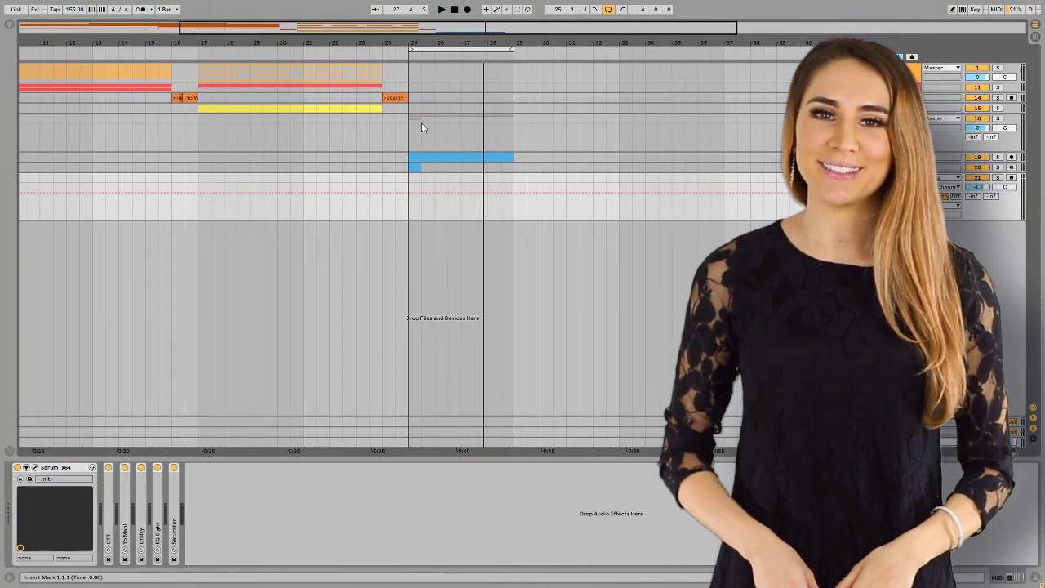
pyautogui.click(170, 139)
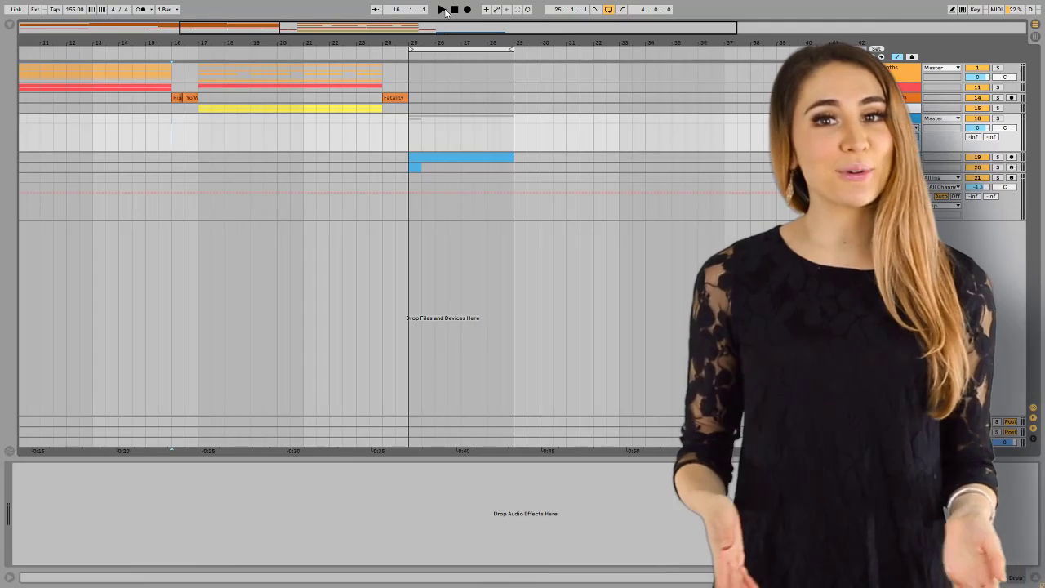
pyautogui.click(442, 9)
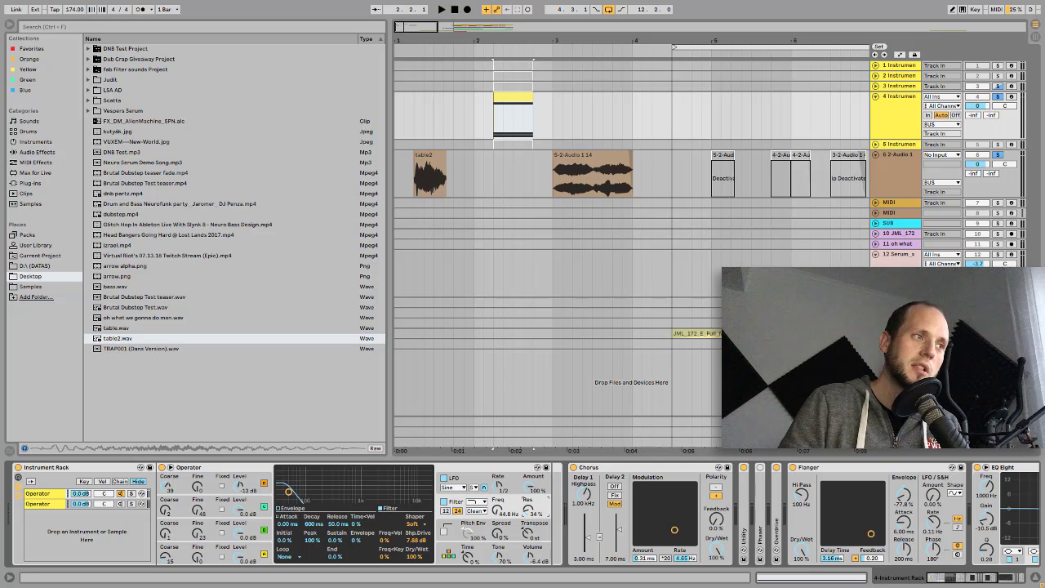
# Step: Display the LFO settings of the Operator on the 4 Instrument track
pyautogui.click(514, 486)
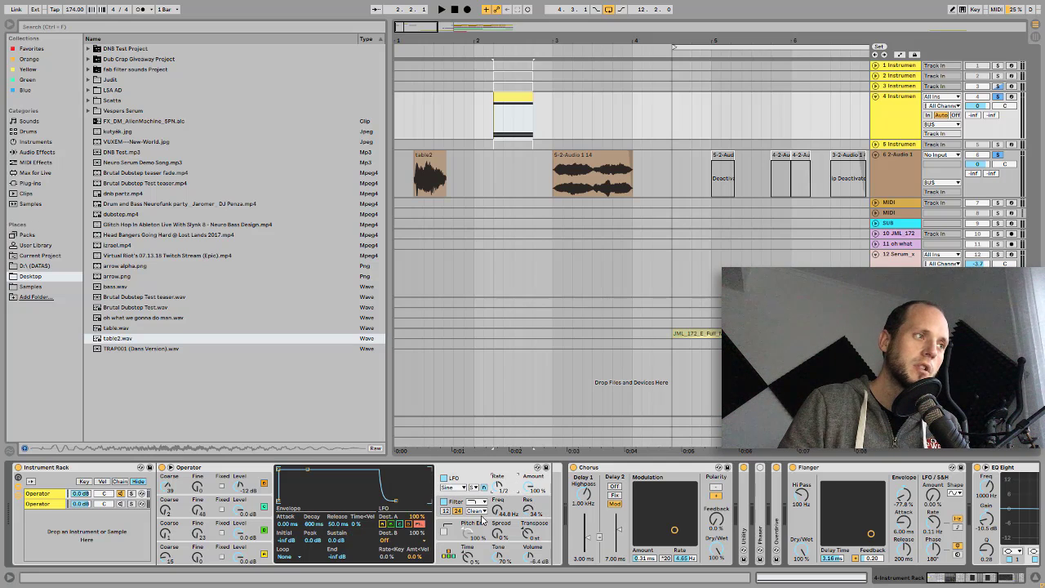
# Step: Review the Operator's LFO waveform and rate-range options, keeping Sine and Sync, and display its filter settings
pyautogui.click(462, 489)
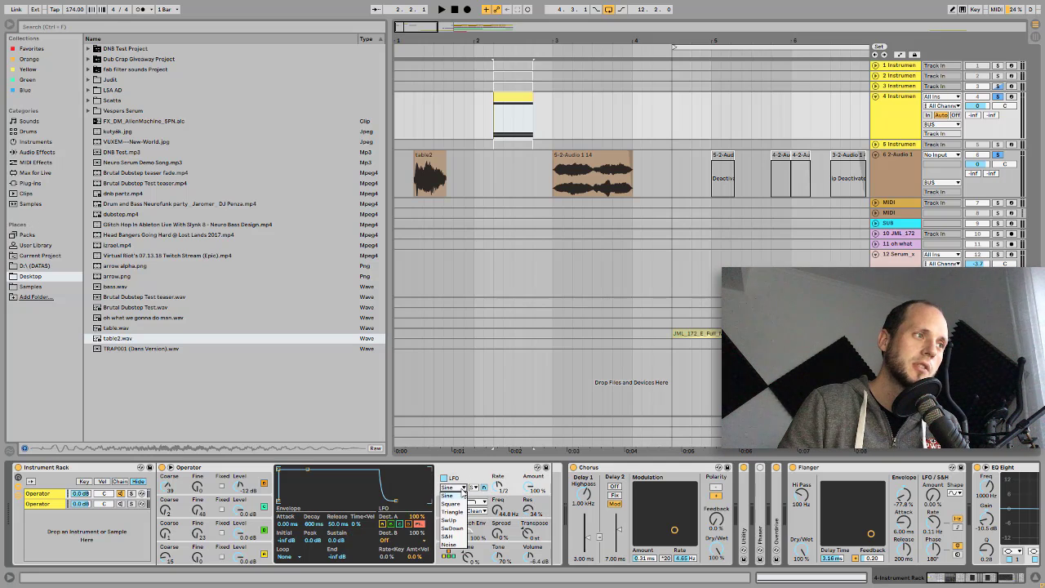
pyautogui.click(452, 496)
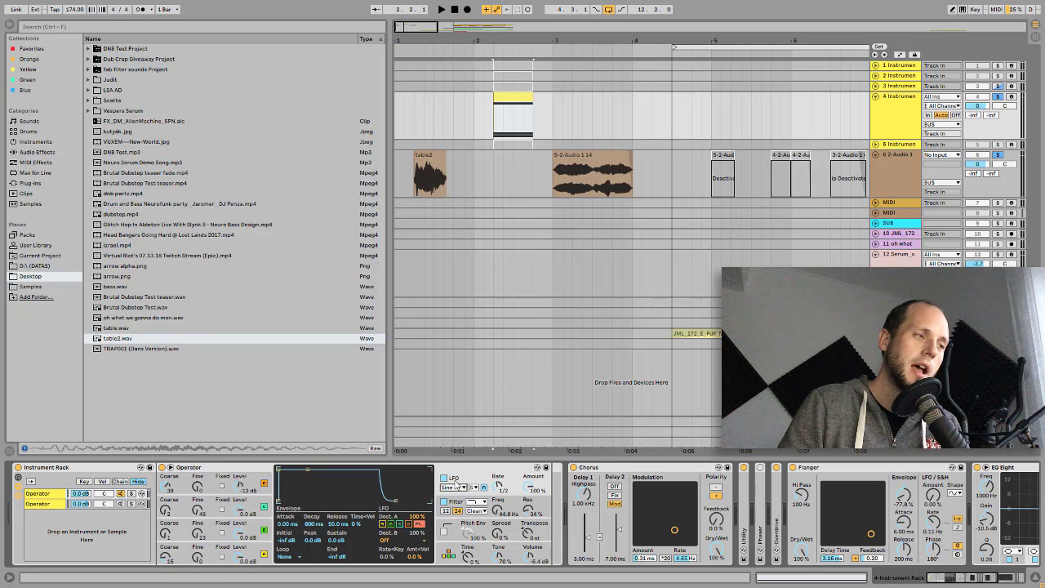
pyautogui.click(474, 487)
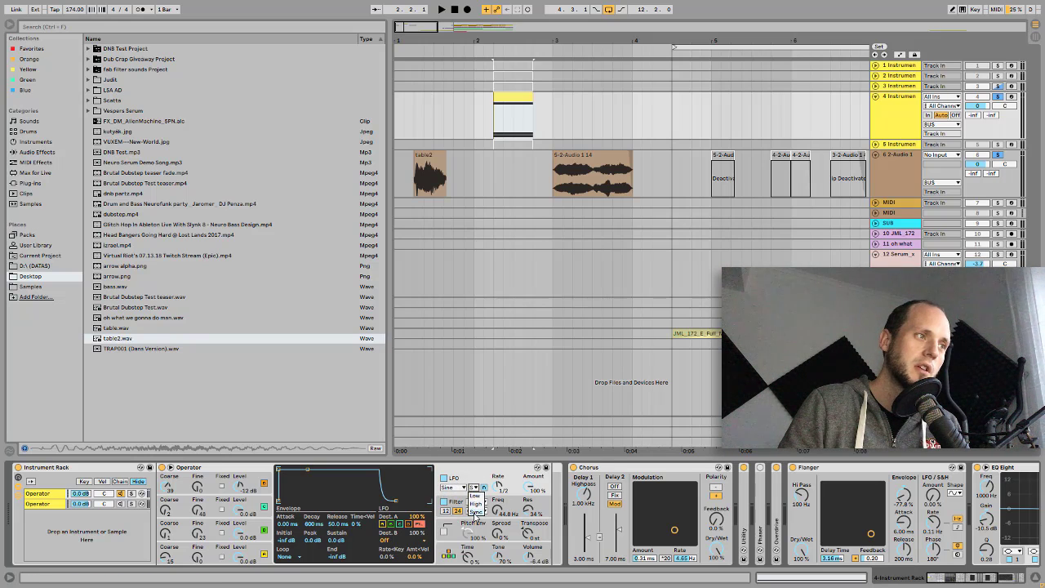
pyautogui.click(475, 511)
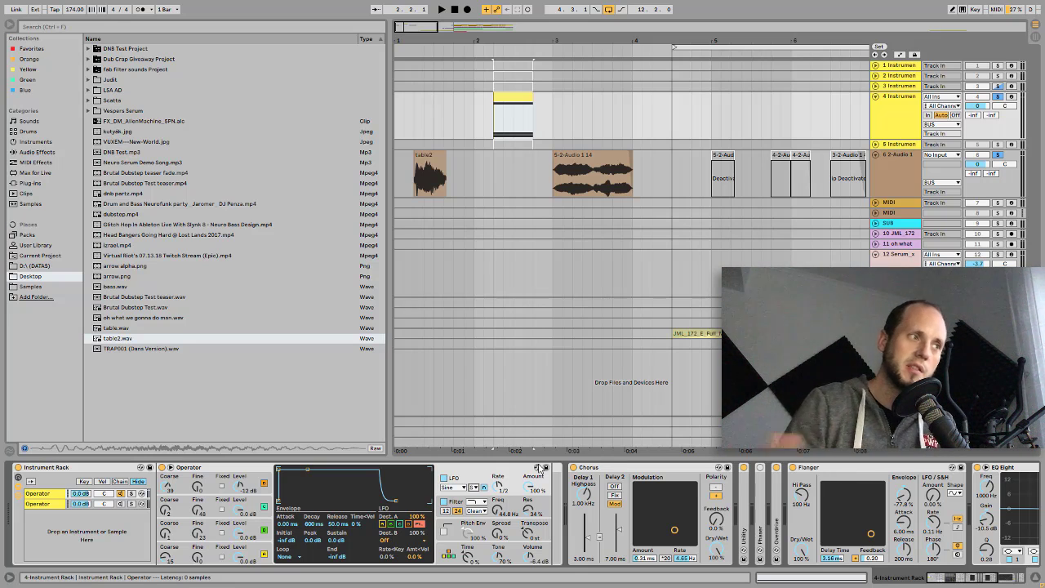
pyautogui.click(507, 472)
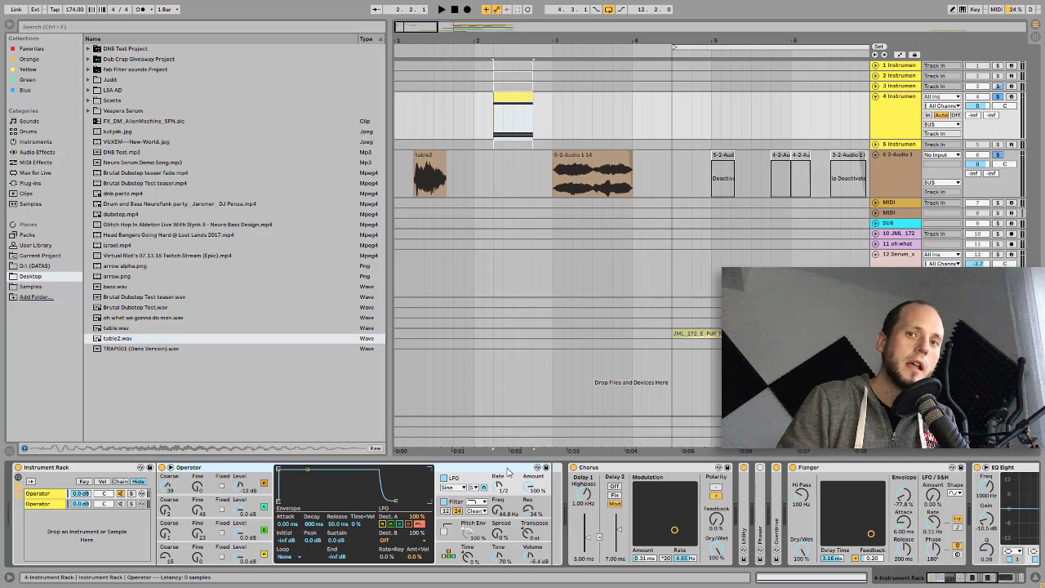
pyautogui.click(527, 507)
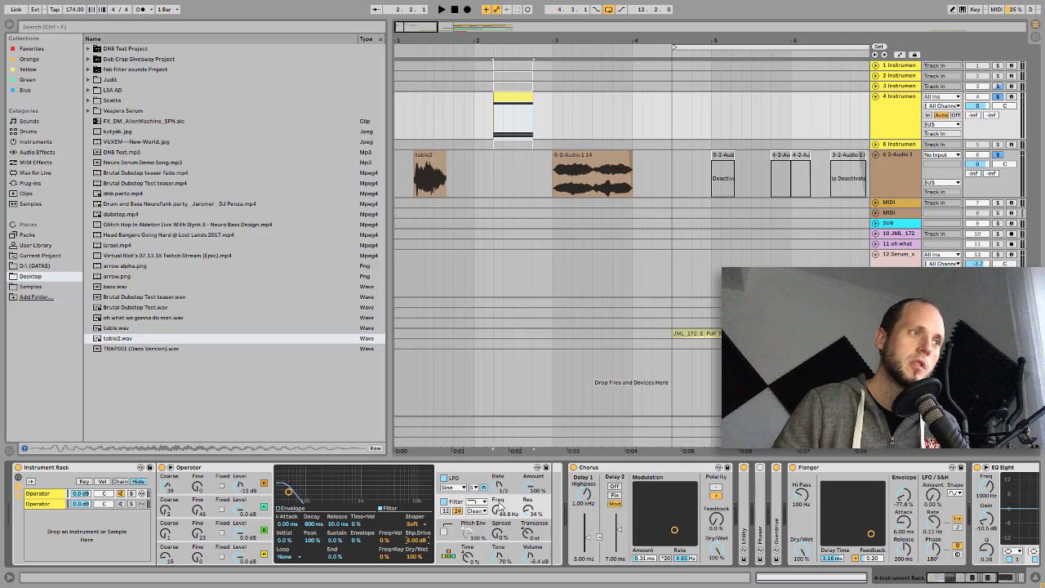
# Step: Collapse the effects from Chorus through OTT, group the whole effects chain into an Audio Effect Rack, and bypass the rack
pyautogui.hscroll(3, 623, 473)
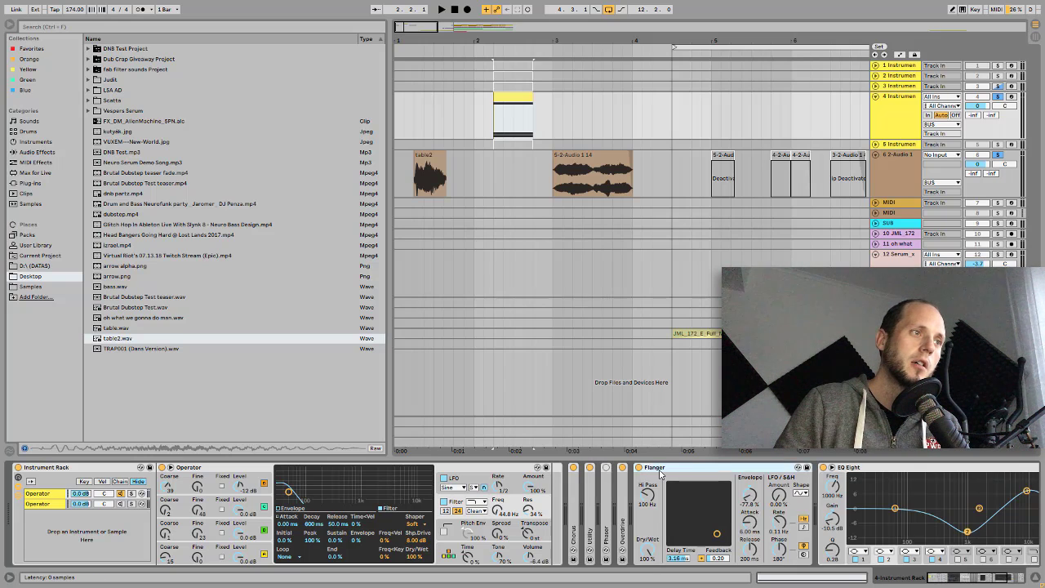
pyautogui.hscroll(2, 662, 474)
pyautogui.doubleClick(690, 468)
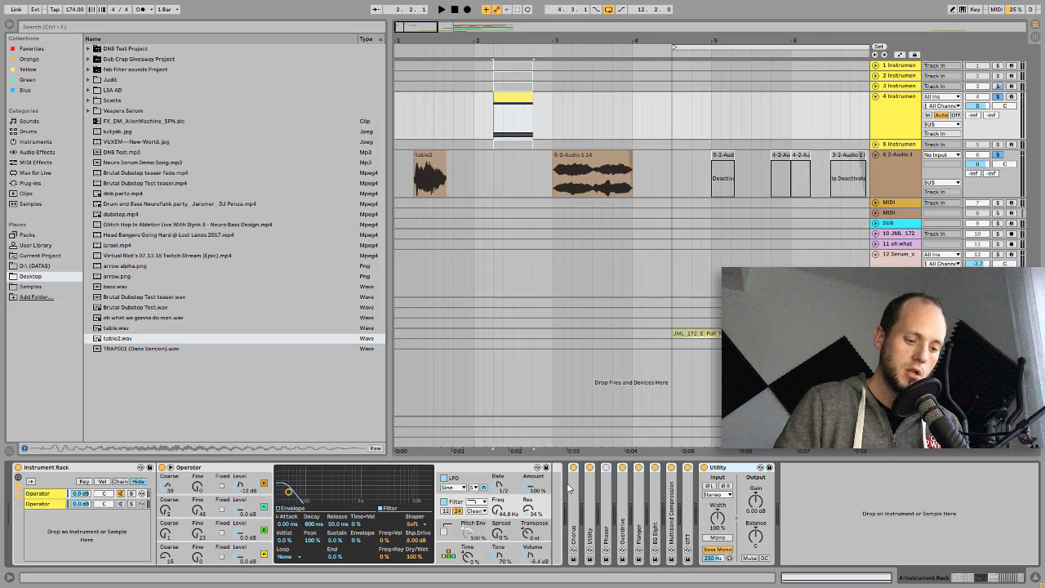
pyautogui.hotkey('ctrl', 'g')
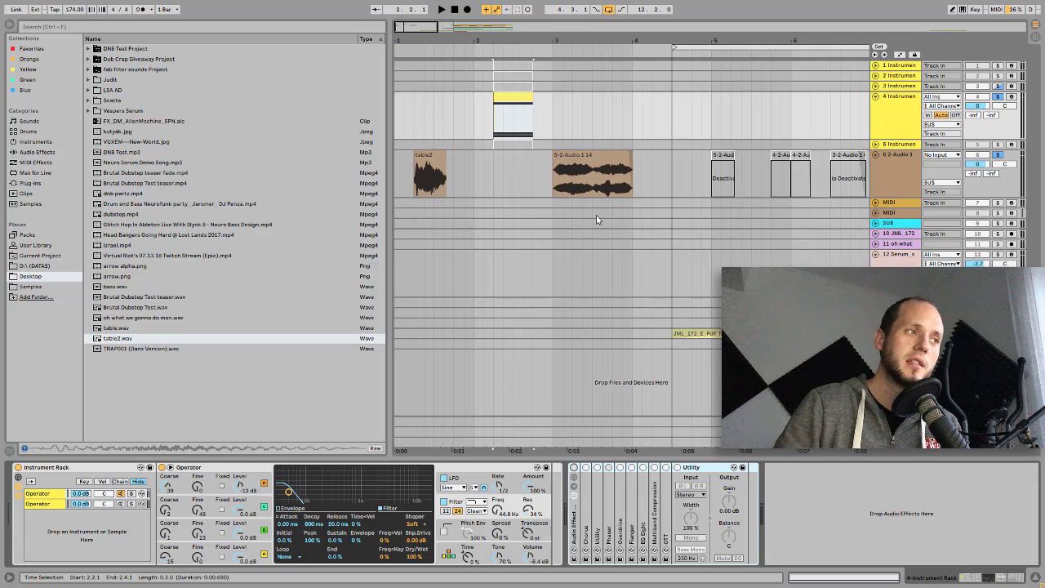
# Step: Play the 4 Instrument clip without effects, then switch the Operator's filter off and back on
pyautogui.press('space')
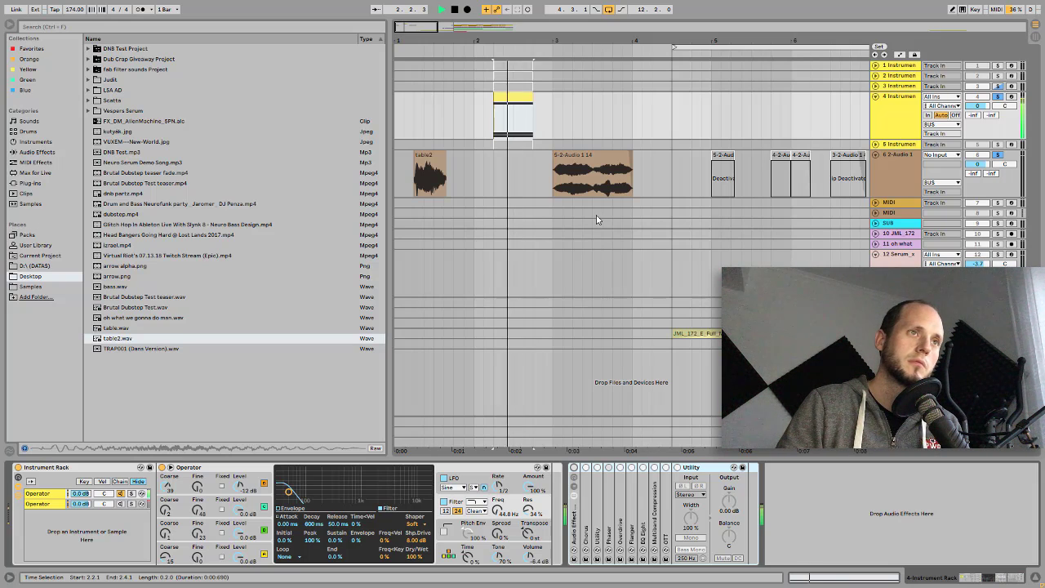
pyautogui.press('space')
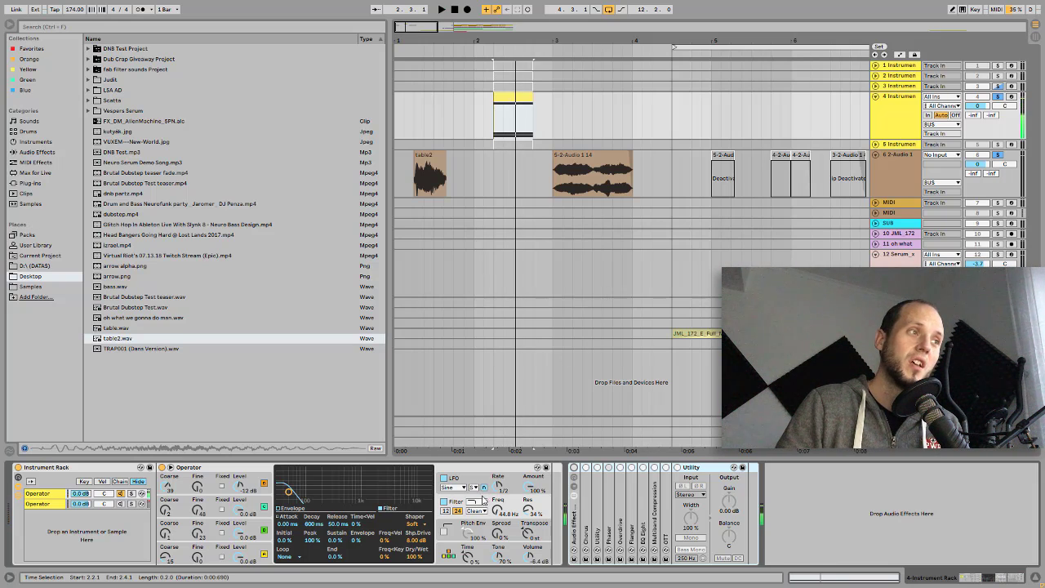
pyautogui.click(443, 501)
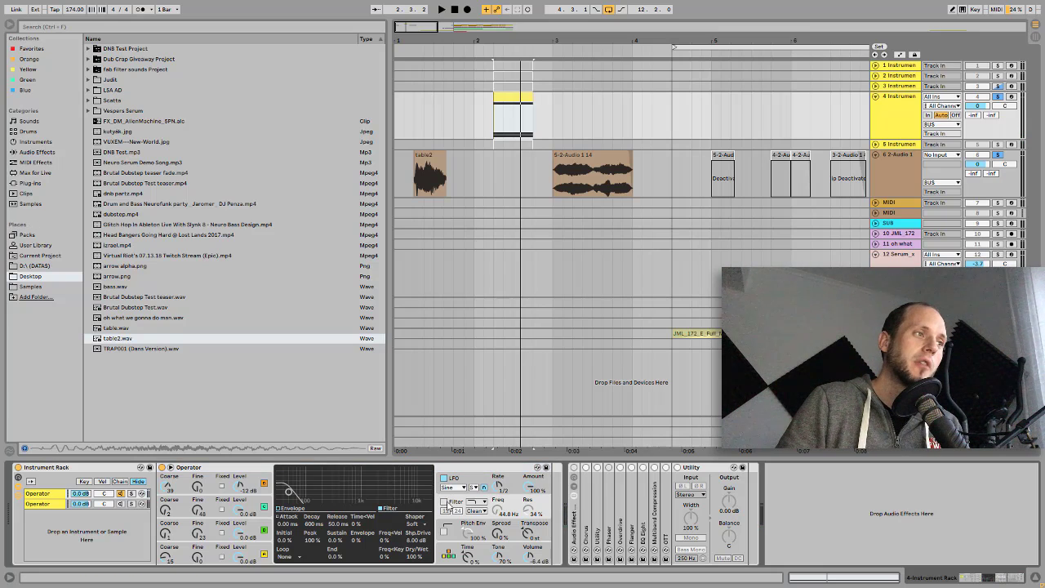
pyautogui.click(444, 502)
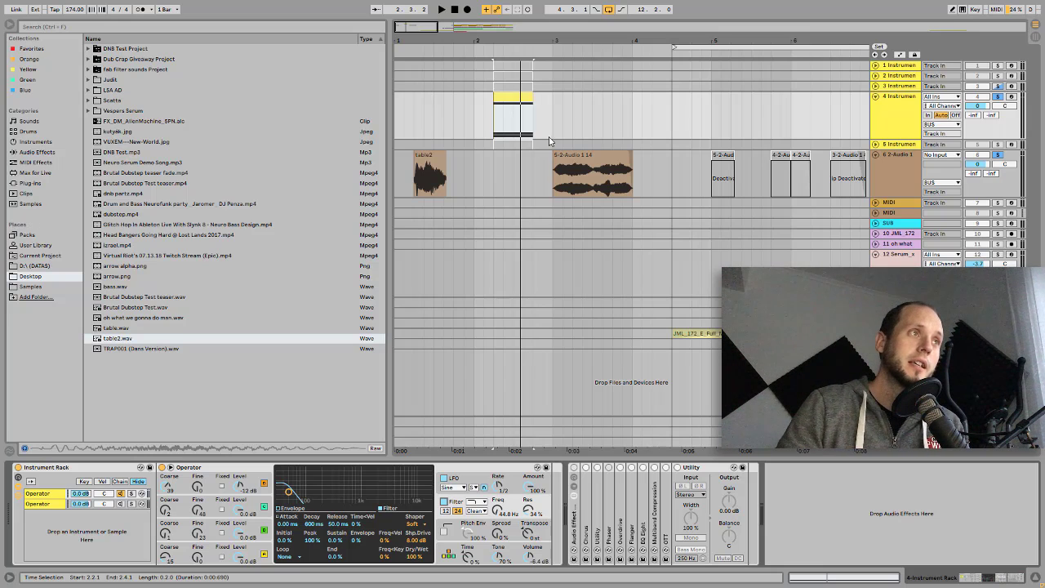
# Step: Open the 4 Instrument clip in an enlarged note editor and inspect its F#0, G0 and F#1 notes one by one
pyautogui.hotkey('shift', 'Tab')
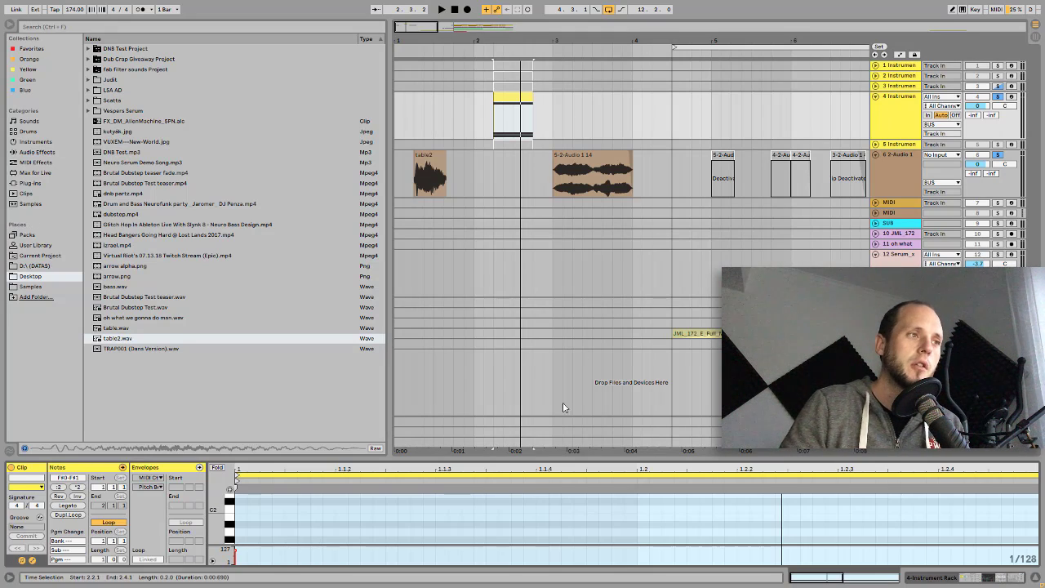
pyautogui.moveTo(551, 431); pyautogui.dragTo(551, 187)
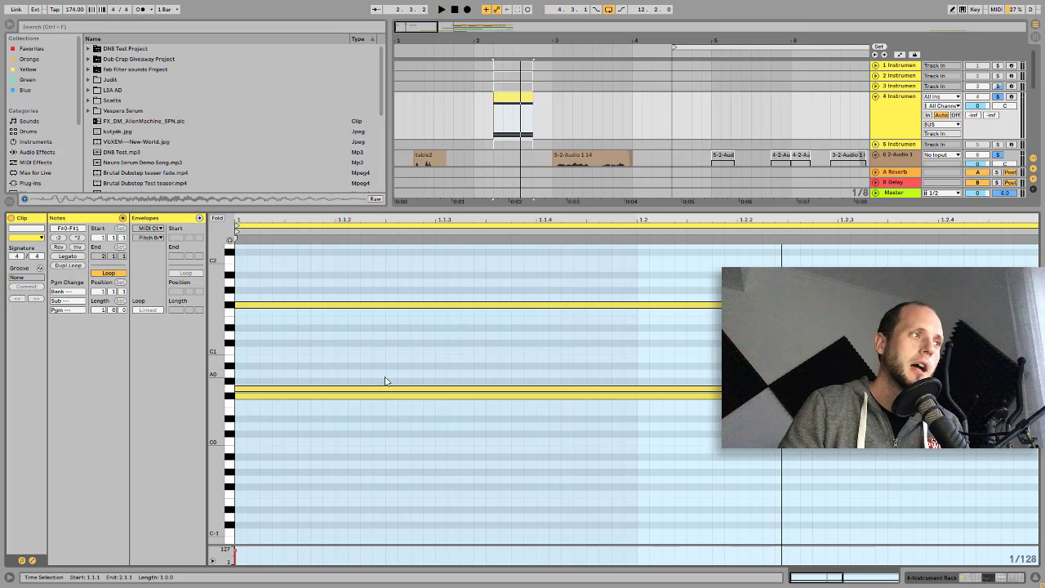
pyautogui.moveTo(231, 238); pyautogui.dragTo(241, 325)
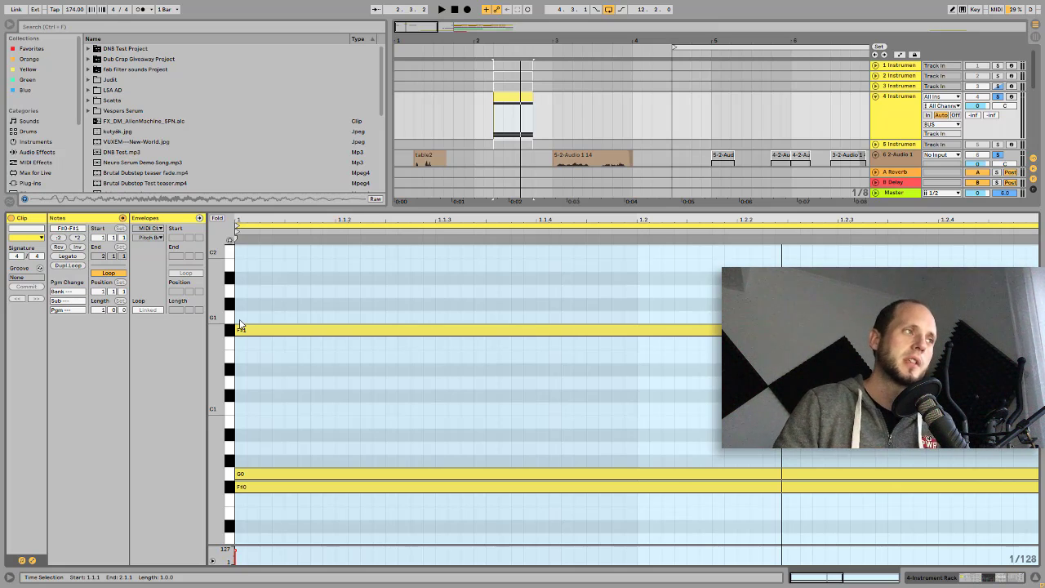
pyautogui.click(259, 487)
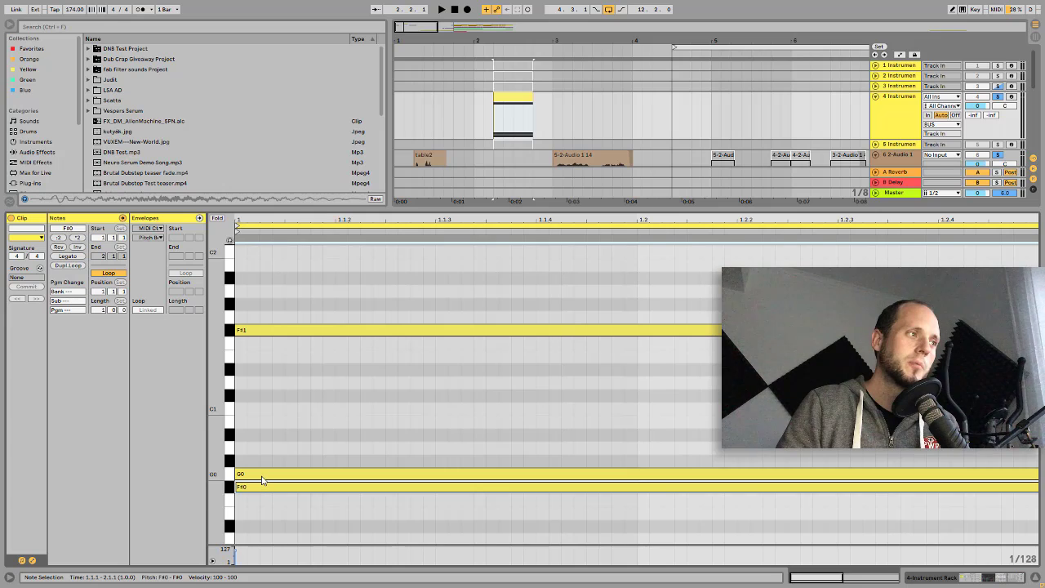
pyautogui.click(263, 480)
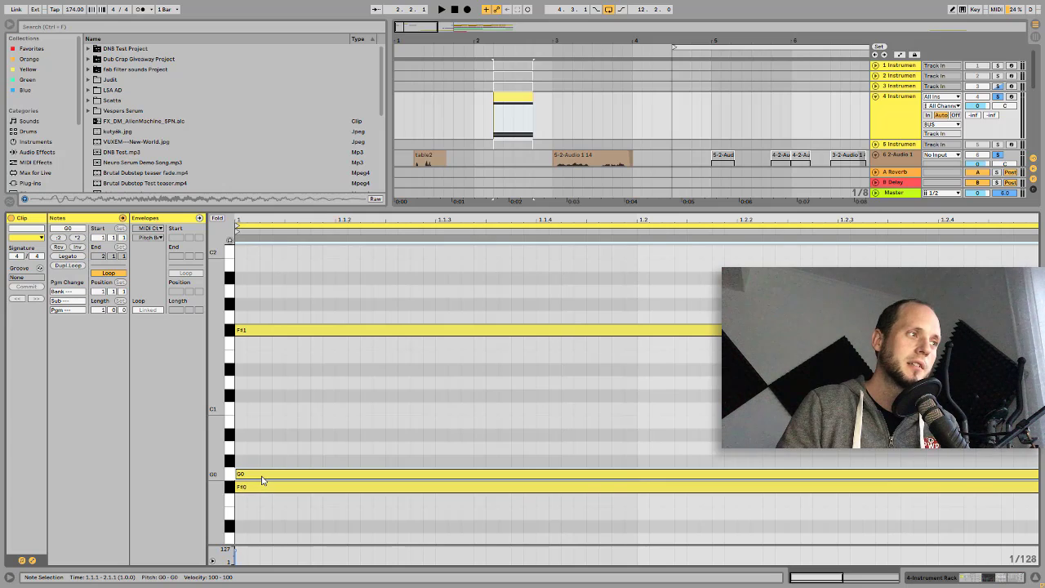
pyautogui.click(254, 333)
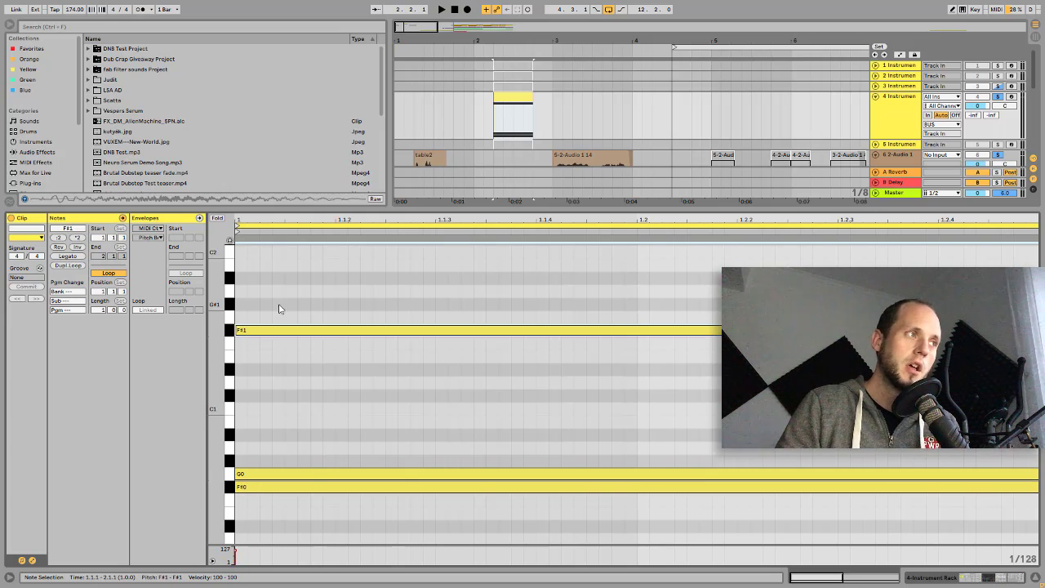
# Step: Deactivate the G0 and F#1 notes and play the clip with only the F#0 note
pyautogui.moveTo(280, 303); pyautogui.dragTo(313, 480)
pyautogui.press('0')
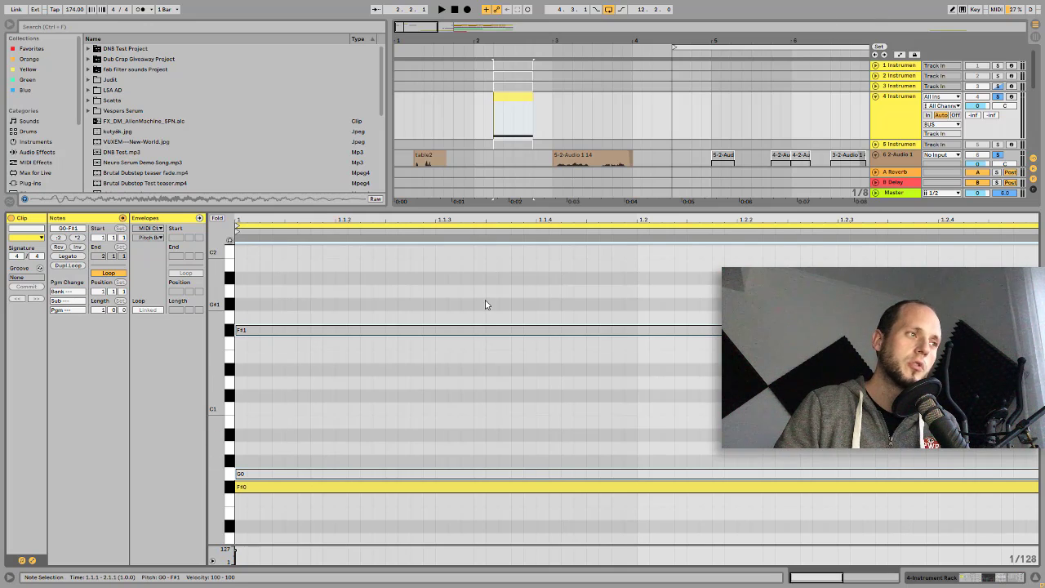
pyautogui.click(335, 490)
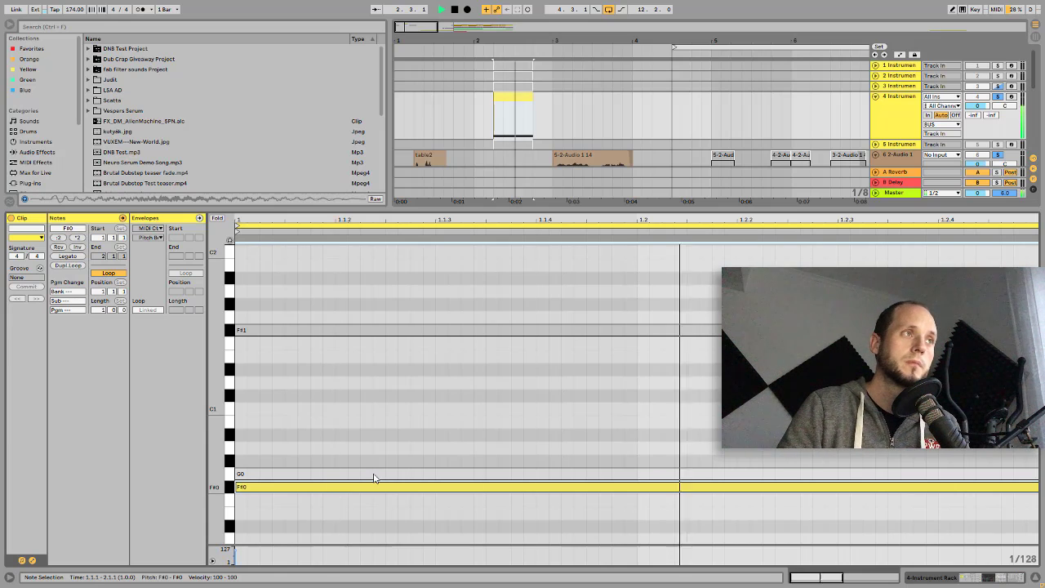
# Step: Show the 4 Instrument track's devices and reactivate the Audio Effect Rack while the clip plays, then stop playback
pyautogui.click(890, 102)
pyautogui.doubleClick(890, 98)
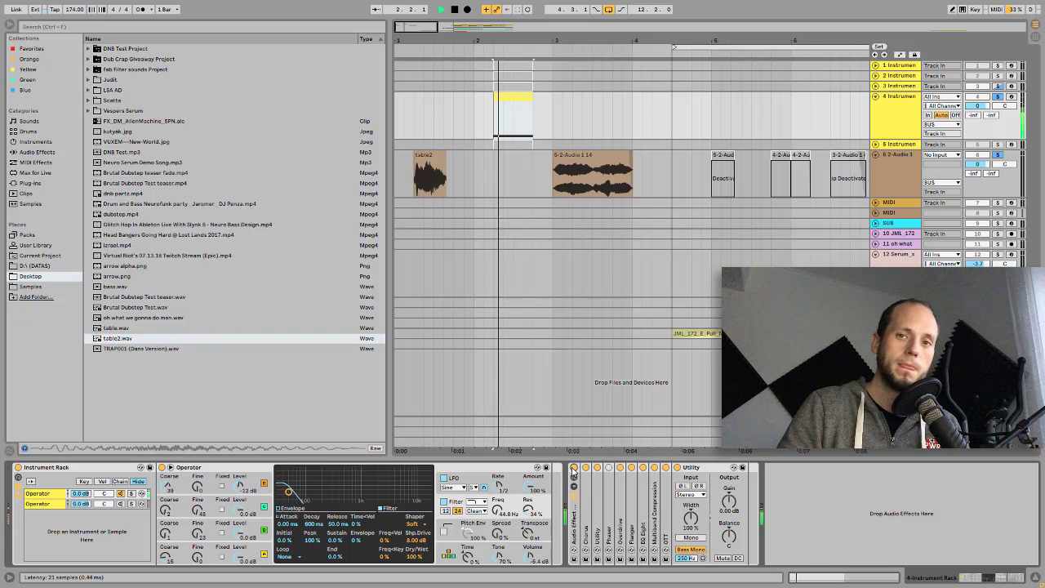
pyautogui.press('space')
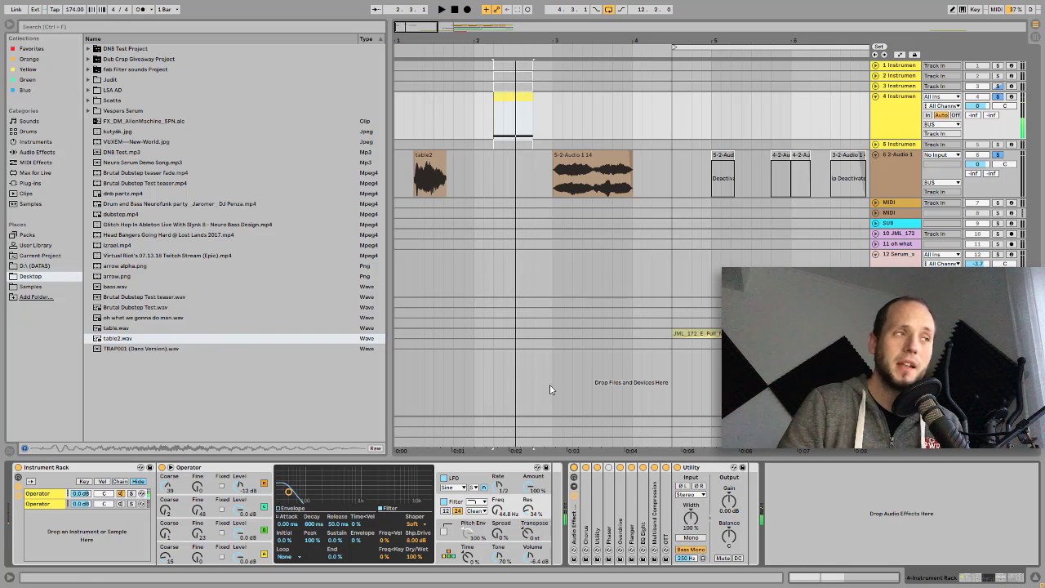
# Step: Return to the clip's notes, reactivate G0, and play it together with F#0
pyautogui.doubleClick(504, 97)
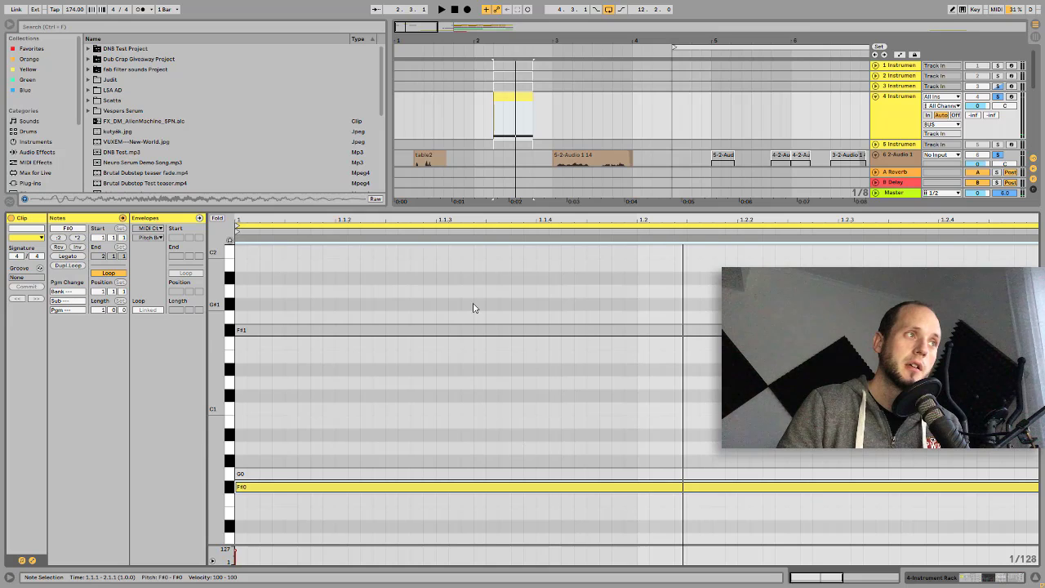
pyautogui.moveTo(455, 419); pyautogui.dragTo(462, 477)
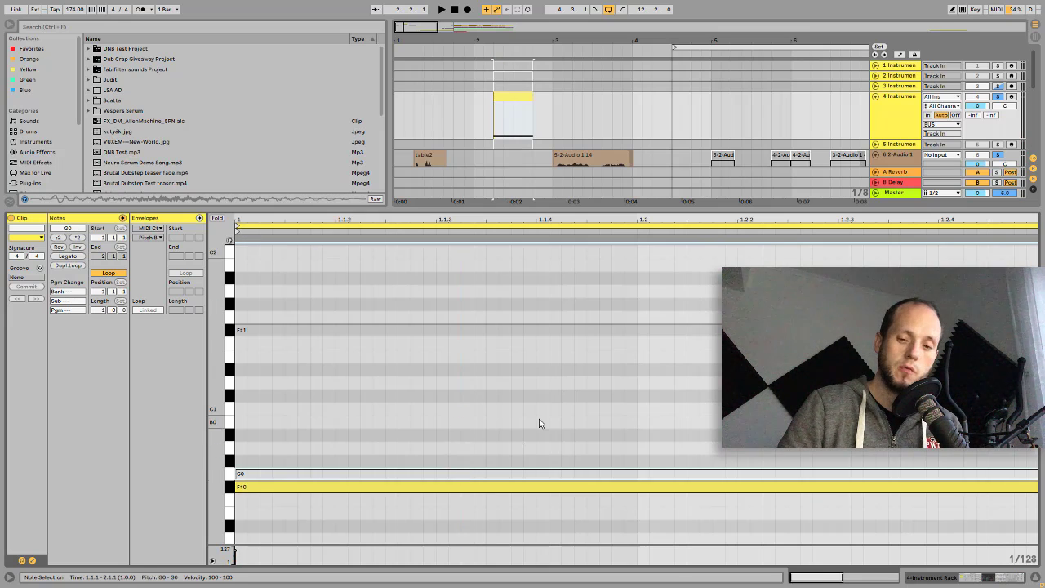
pyautogui.press('space')
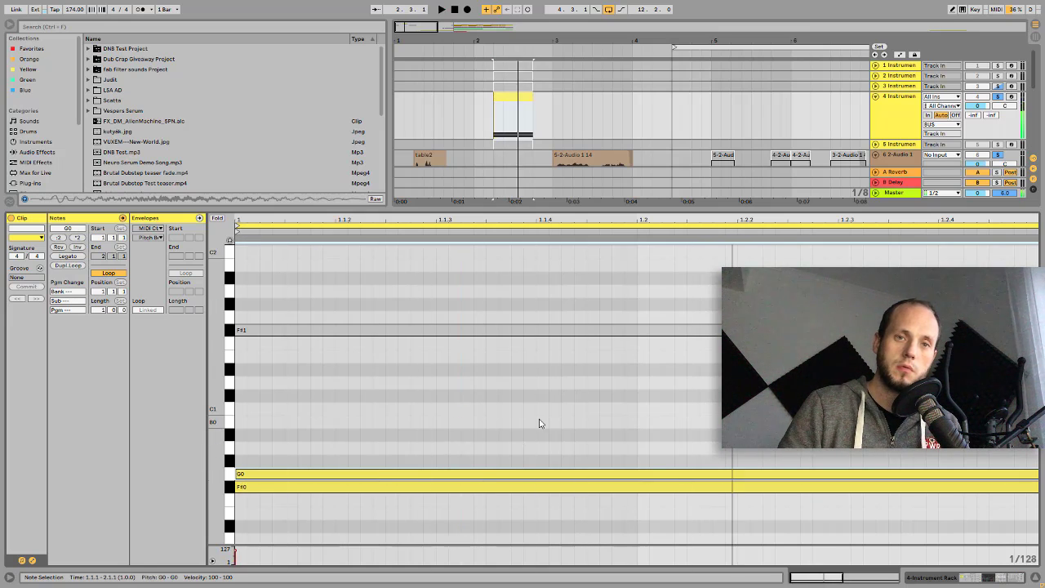
# Step: Reactivate the F#1 note and play the clip with all three notes
pyautogui.press('0')
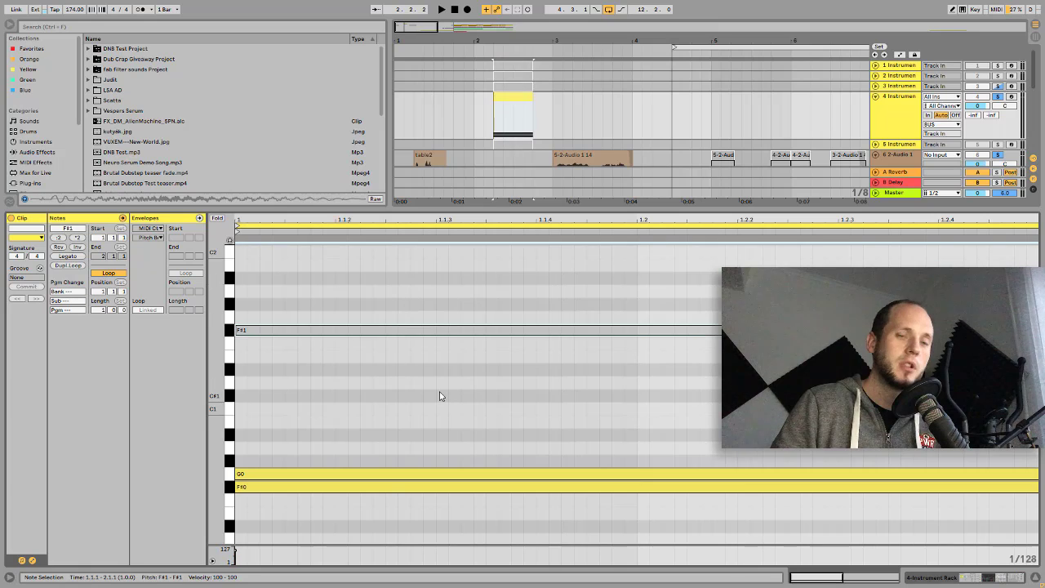
pyautogui.hotkey('ctrl', 'z')
pyautogui.press('space')
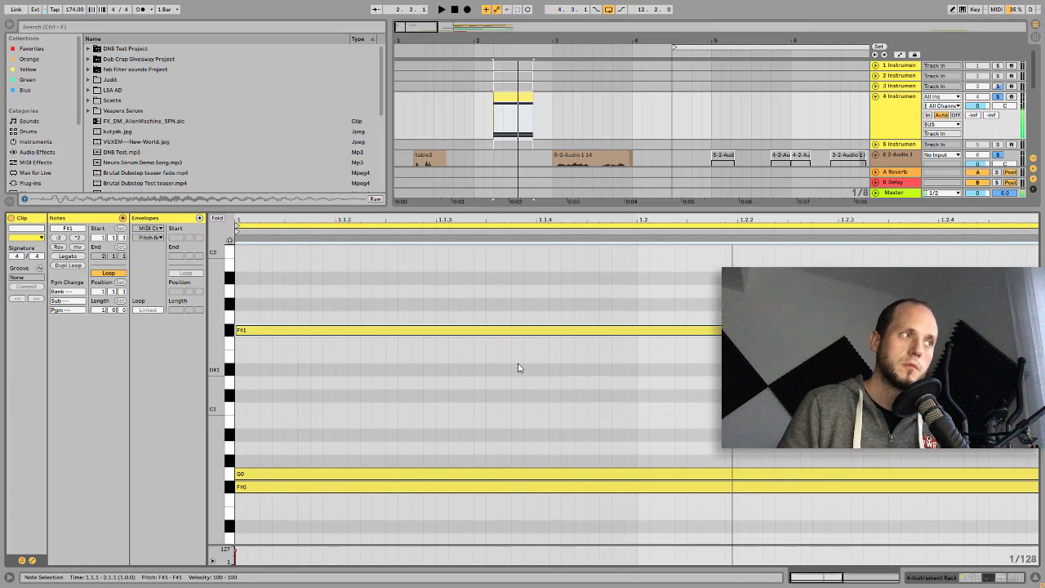
# Step: Deactivate the F#1 note during playback to compare the sound without it, then stop and reselect that note
pyautogui.press('0')
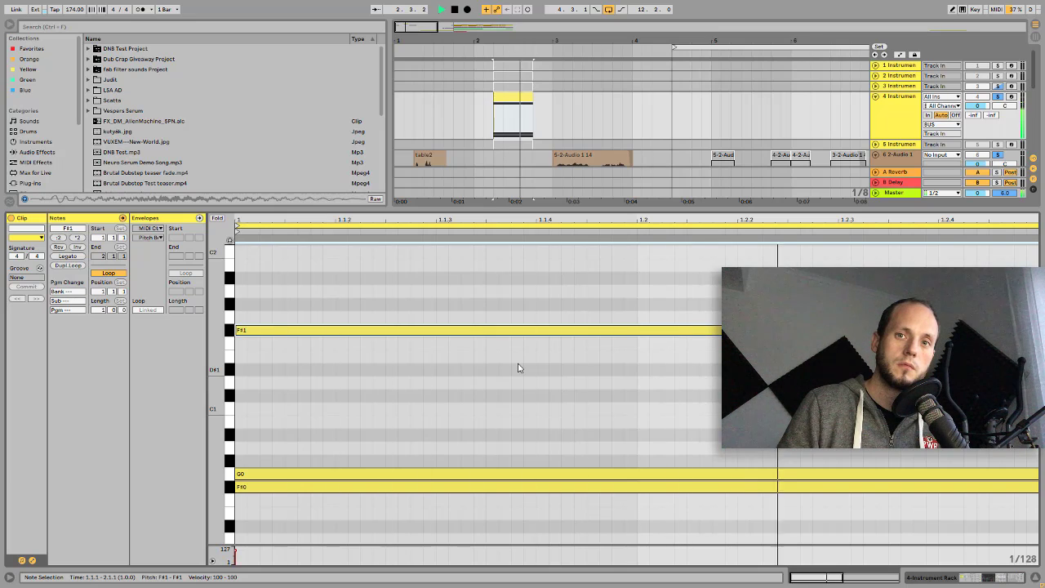
pyautogui.press('space')
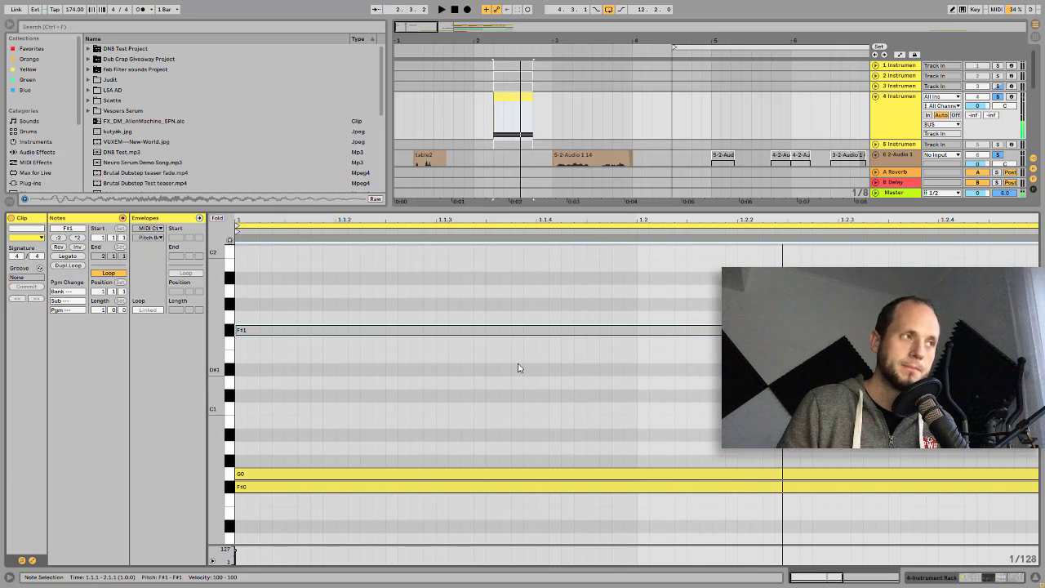
pyautogui.moveTo(488, 293); pyautogui.dragTo(506, 382)
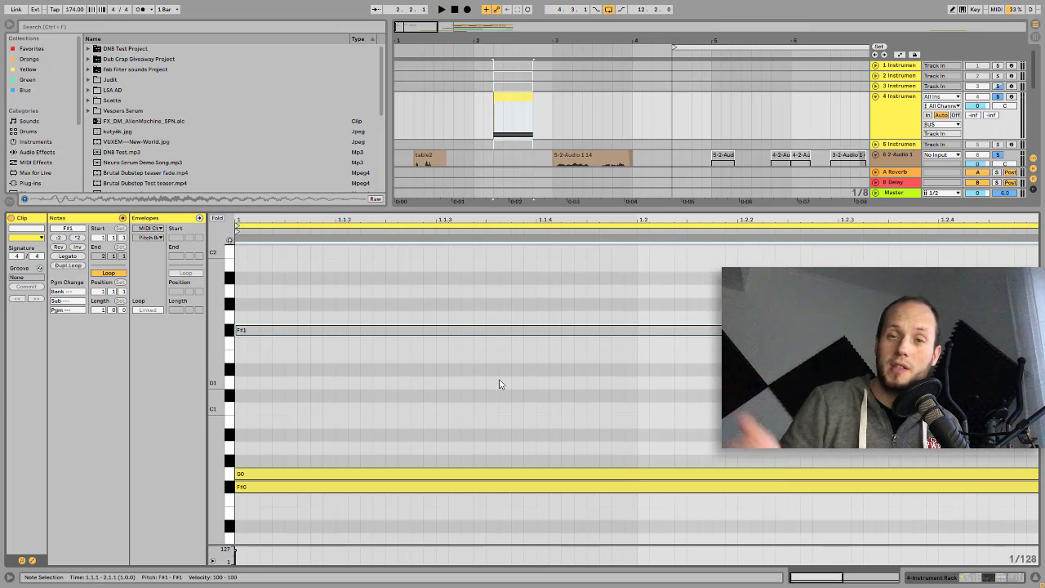
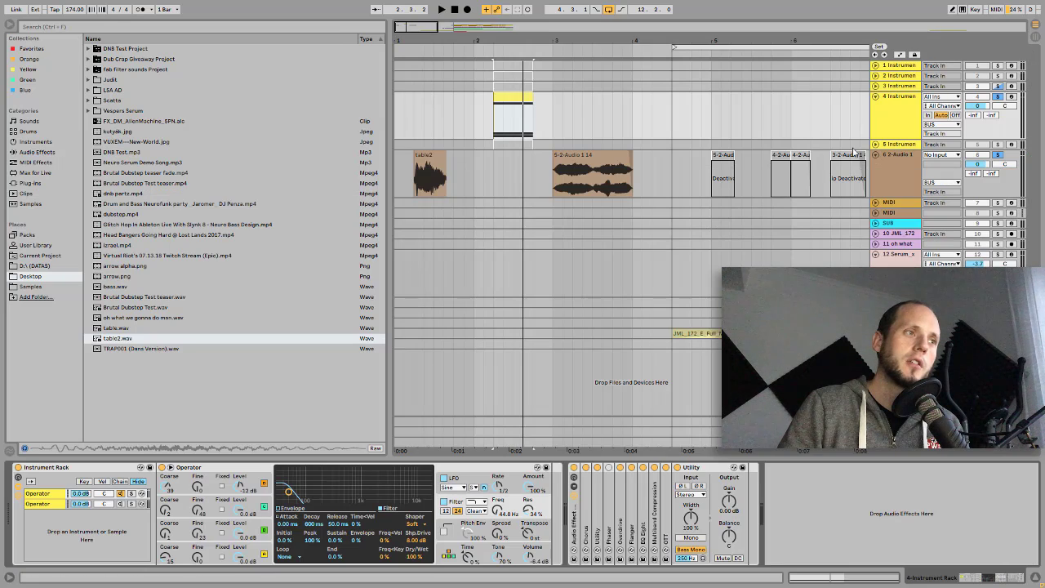
# Step: Expand the Chorus, first Utility and Phaser in the Audio Effect Rack to show their settings
pyautogui.doubleClick(586, 509)
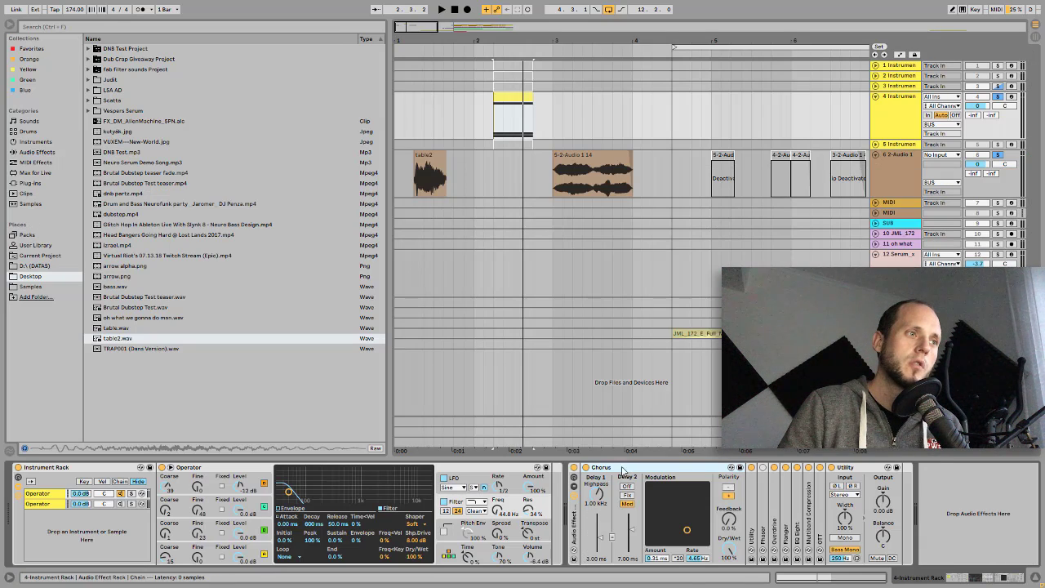
pyautogui.doubleClick(751, 499)
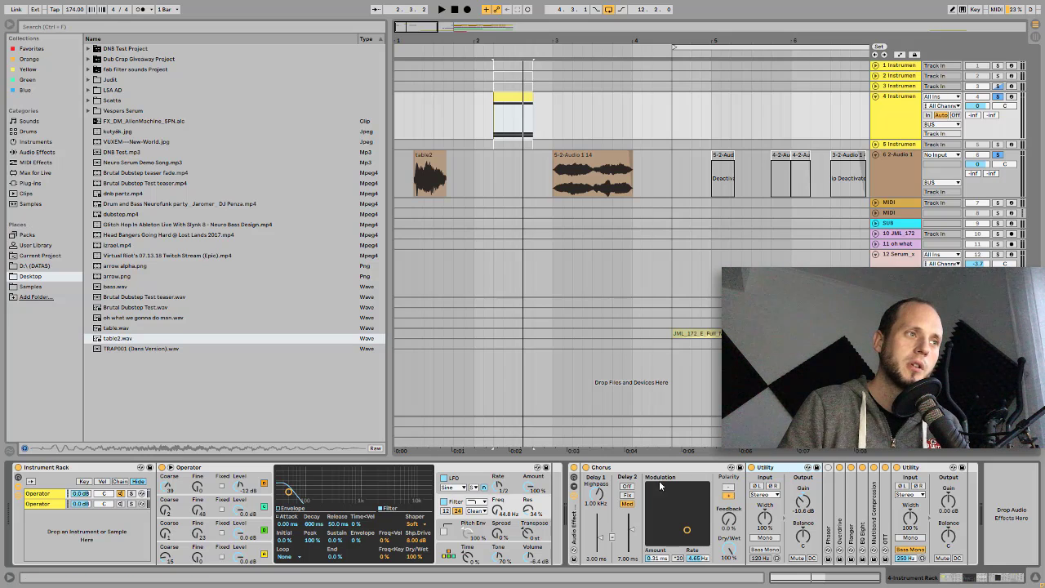
pyautogui.doubleClick(829, 499)
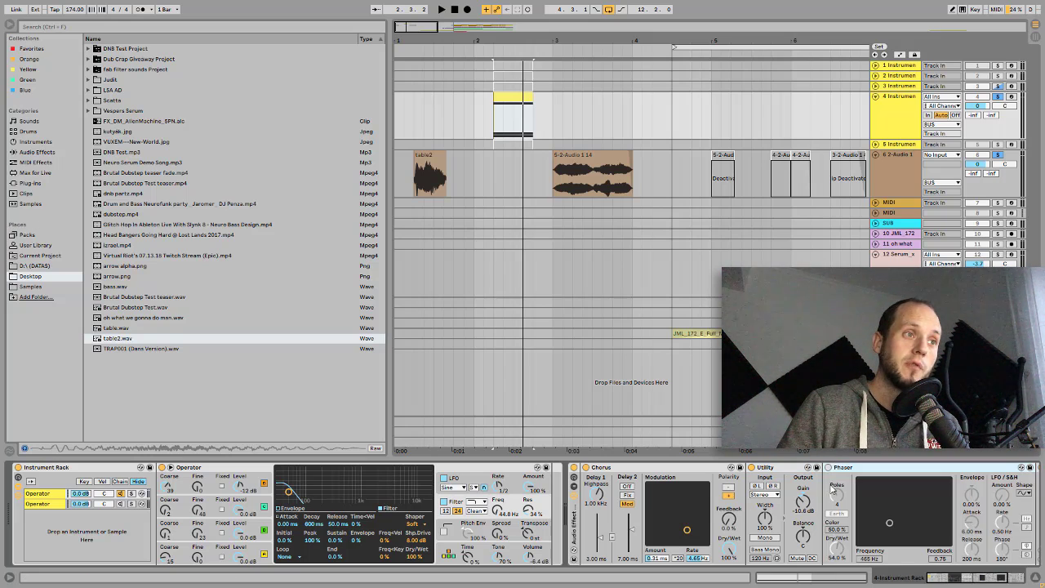
# Step: Play the clip while toggling the Phaser to compare the sound with and without it, leaving it off
pyautogui.click(991, 578)
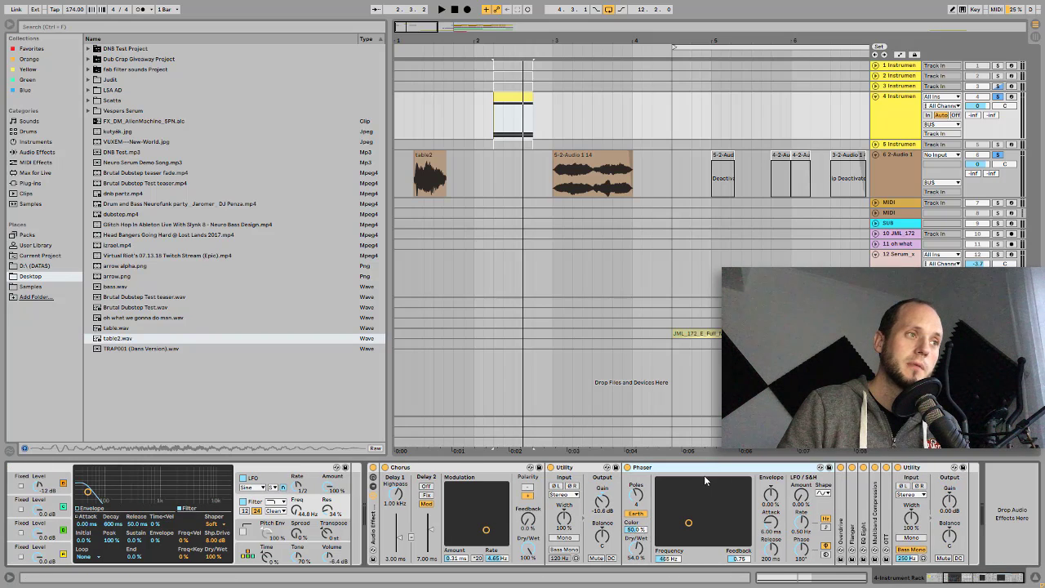
pyautogui.click(628, 466)
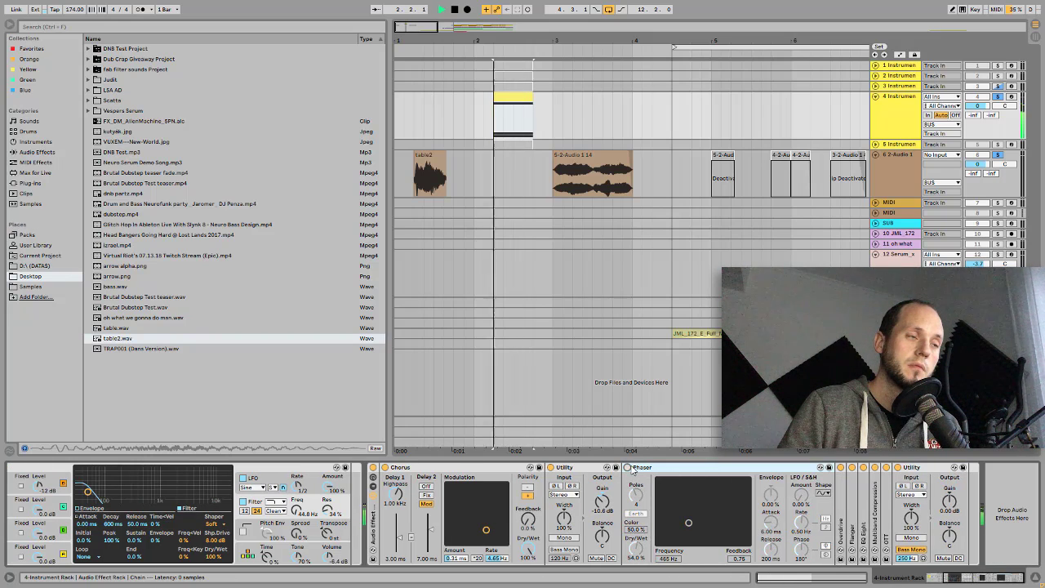
pyautogui.press('space')
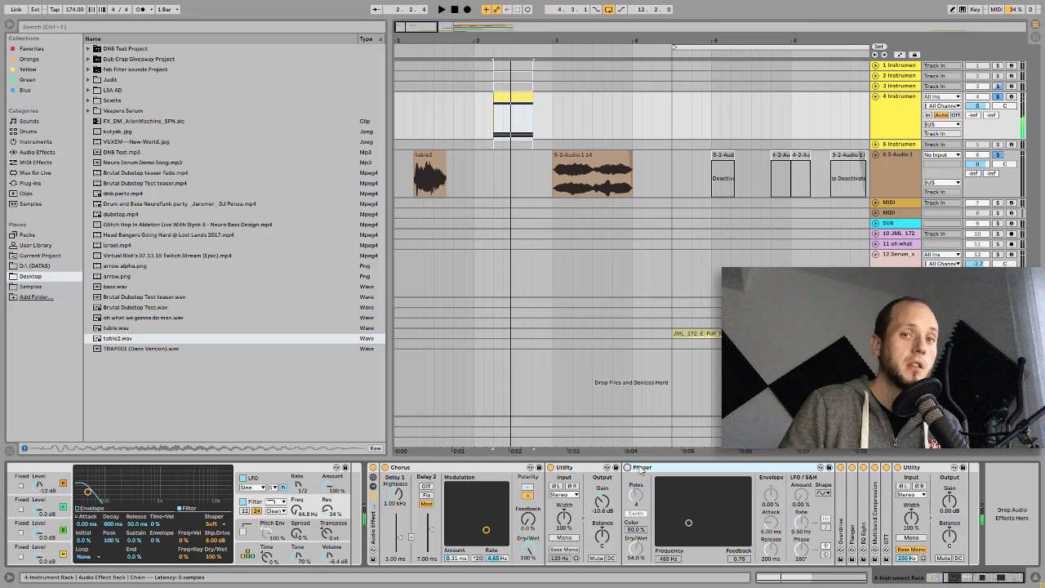
# Step: Expand the Overdrive, deactivate it and all effects after it including the final Utility, and play the clip
pyautogui.doubleClick(841, 507)
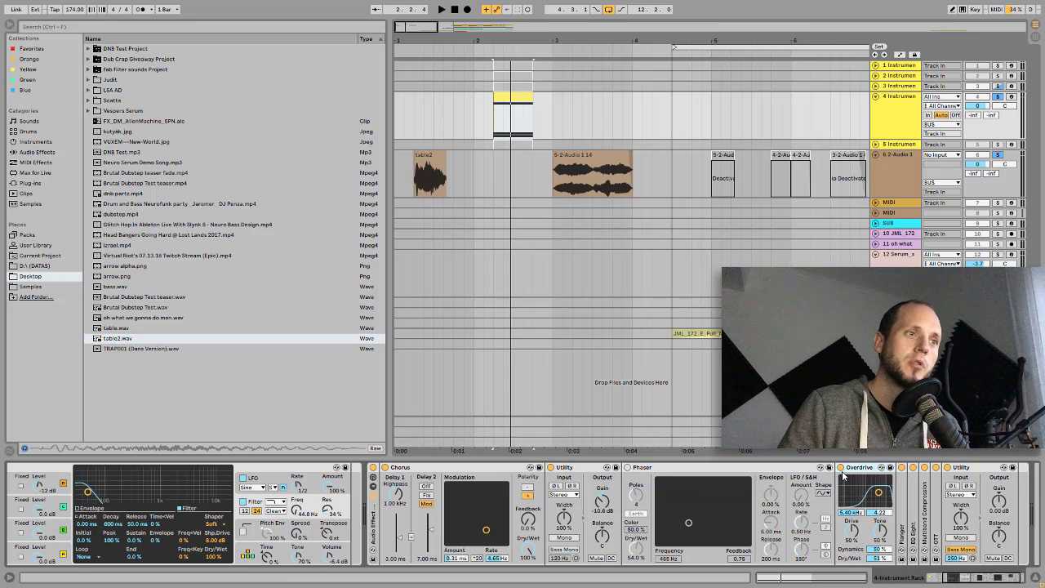
pyautogui.click(947, 468)
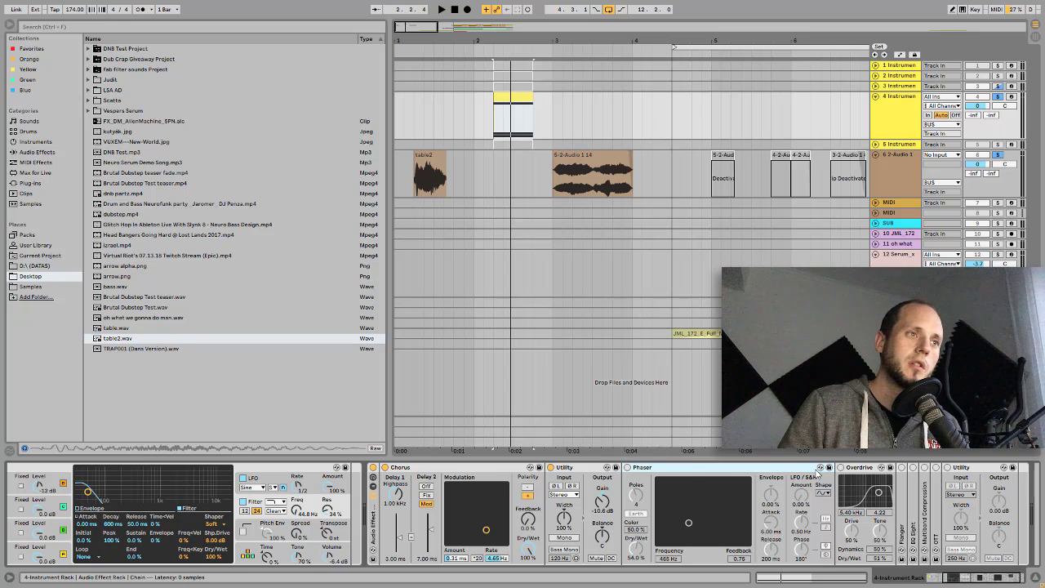
pyautogui.press('space')
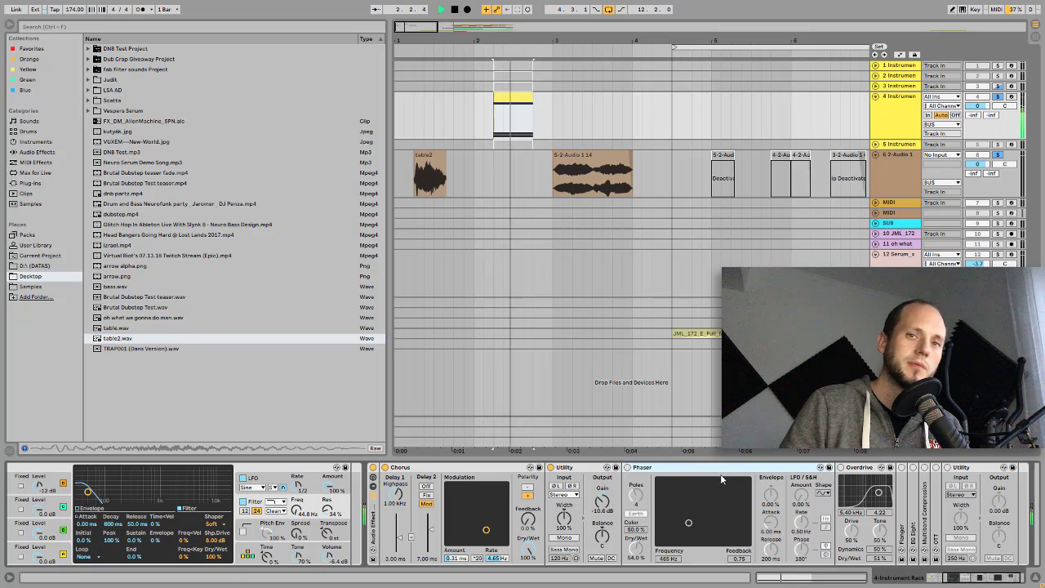
pyautogui.press('space')
pyautogui.hscroll(2, 960, 562)
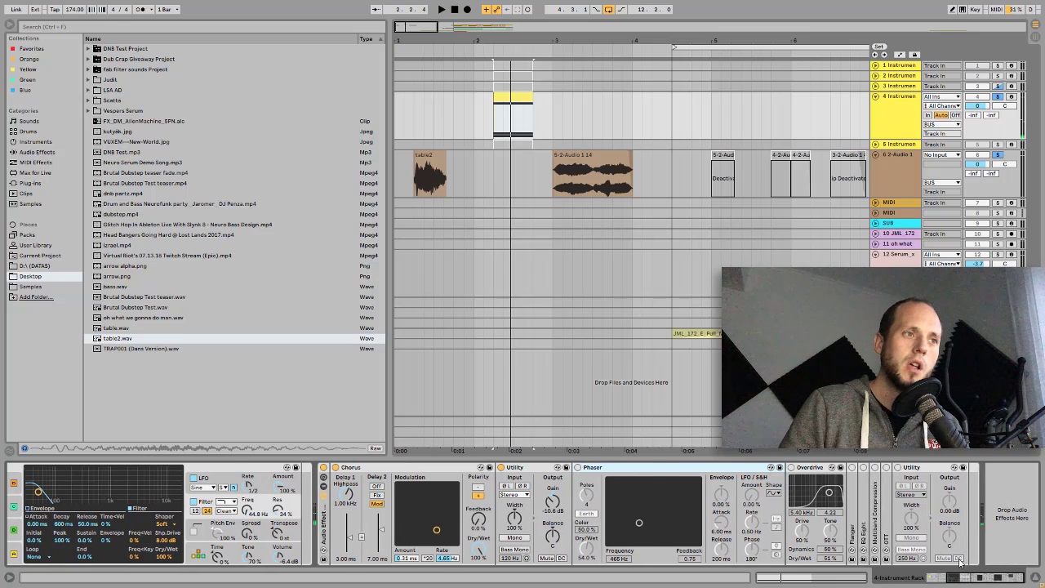
# Step: Reactivate the Overdrive and play the clip to hear its effect
pyautogui.click(791, 468)
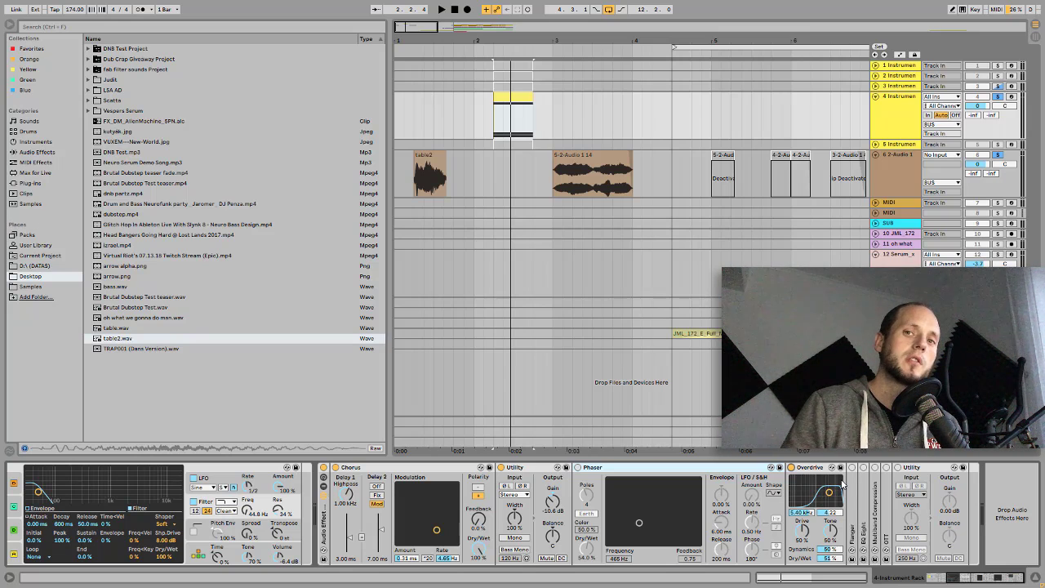
pyautogui.press('space')
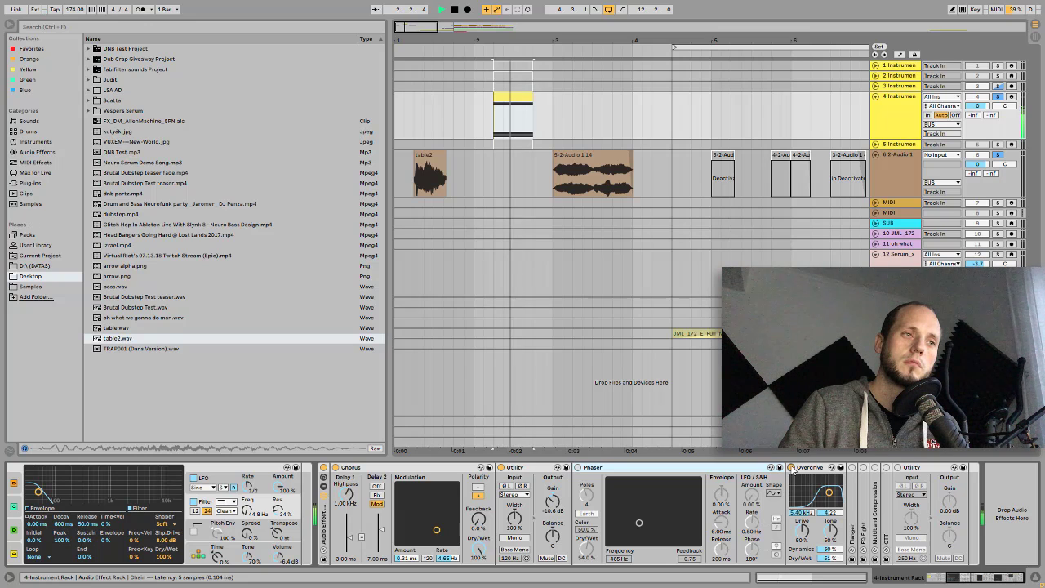
pyautogui.press('space')
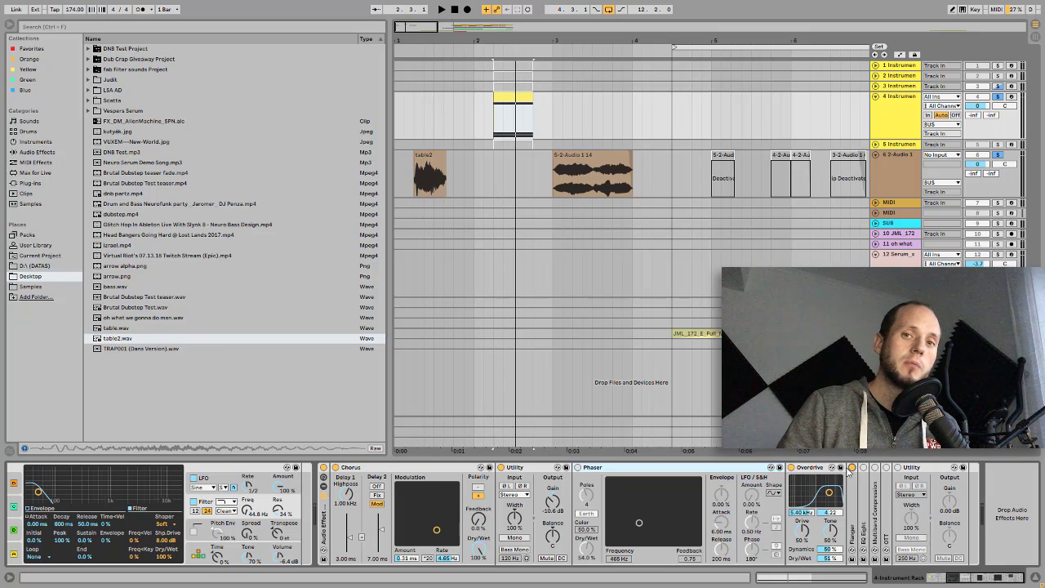
# Step: Reactivate and expand the Flanger and EQ Eight, playing the clip to hear each one
pyautogui.click(851, 468)
pyautogui.press('space')
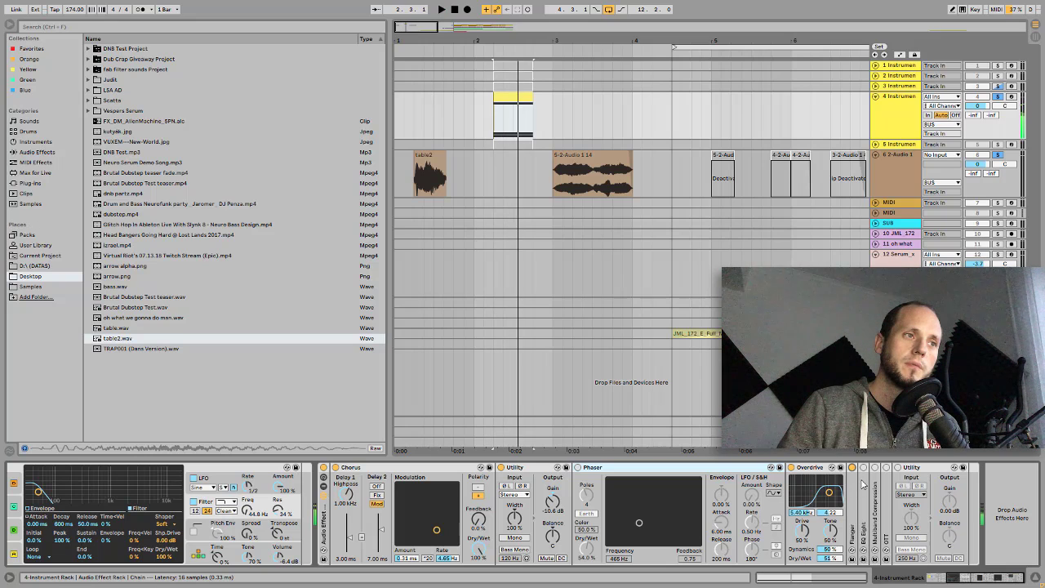
pyautogui.doubleClick(853, 488)
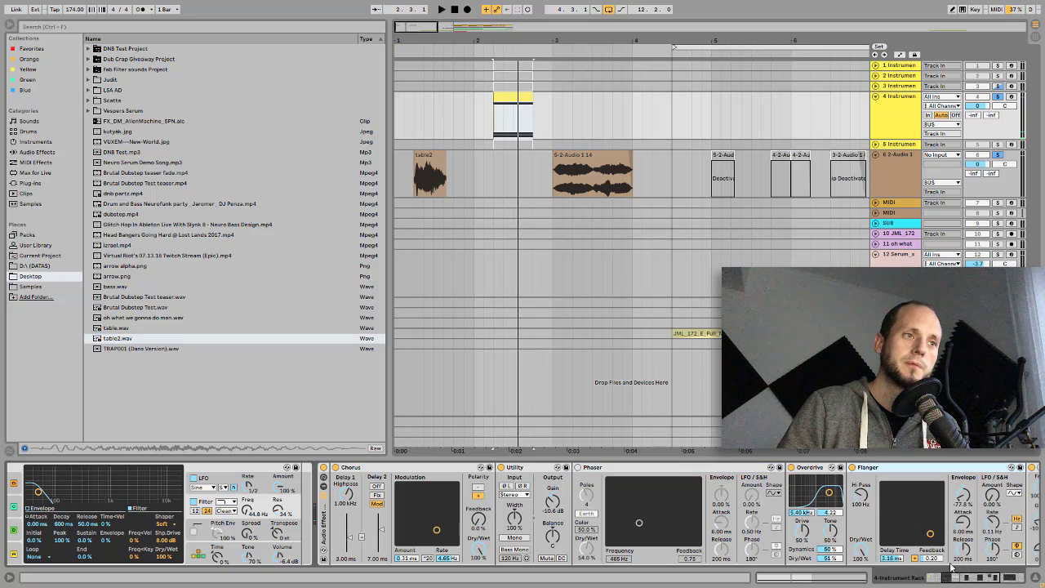
pyautogui.click(973, 576)
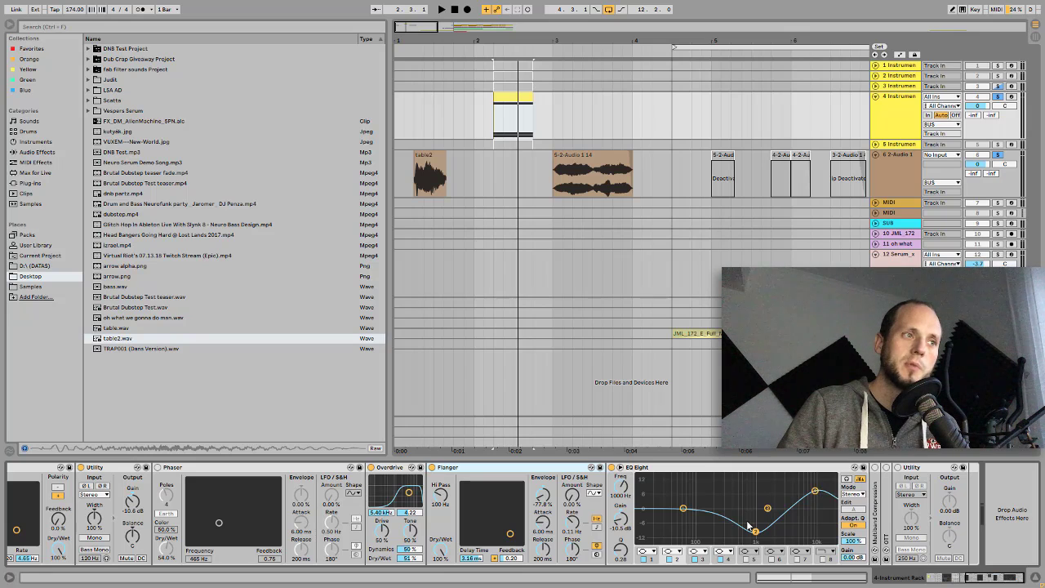
pyautogui.press('space')
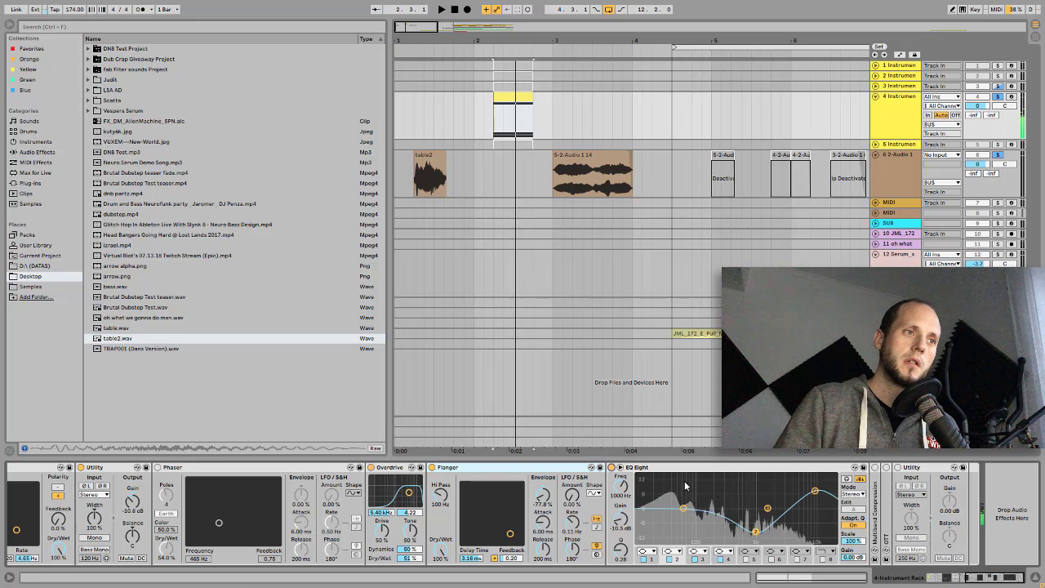
# Step: Reactivate and expand the Multiband Compression, and play the clip with it off and on to compare
pyautogui.click(873, 466)
pyautogui.press('space')
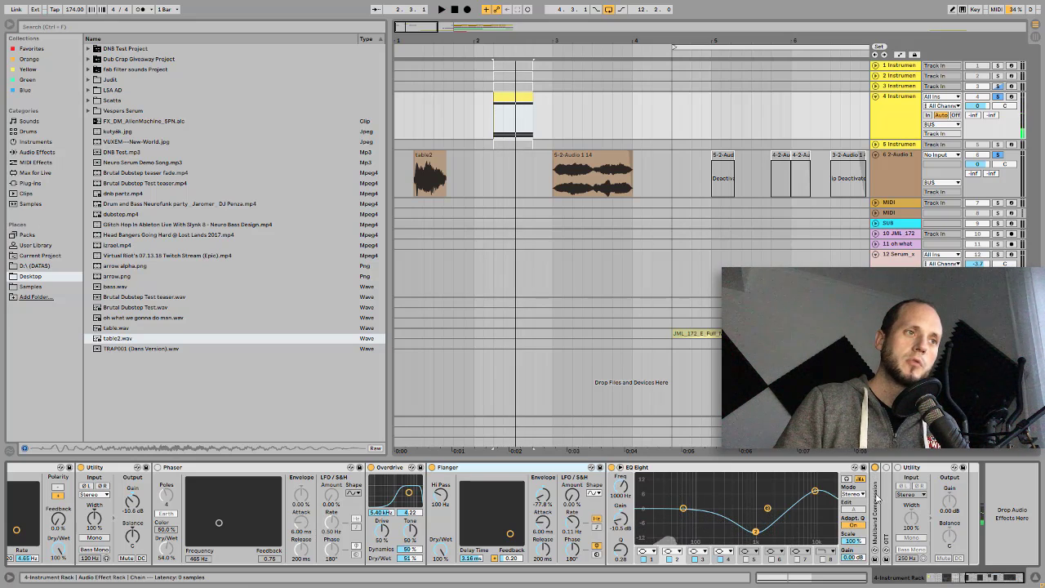
pyautogui.doubleClick(871, 473)
pyautogui.click(973, 578)
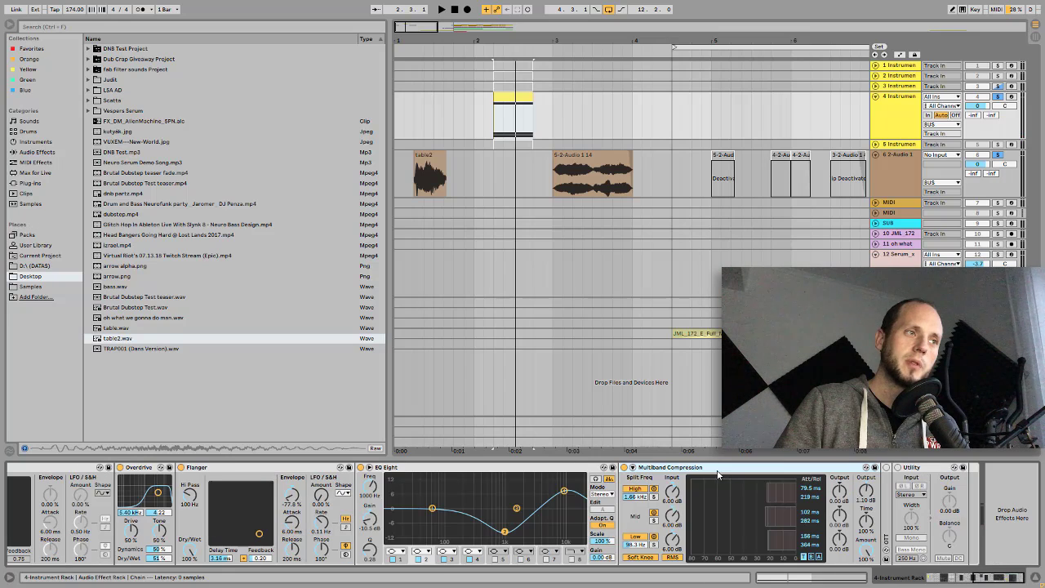
pyautogui.press('space')
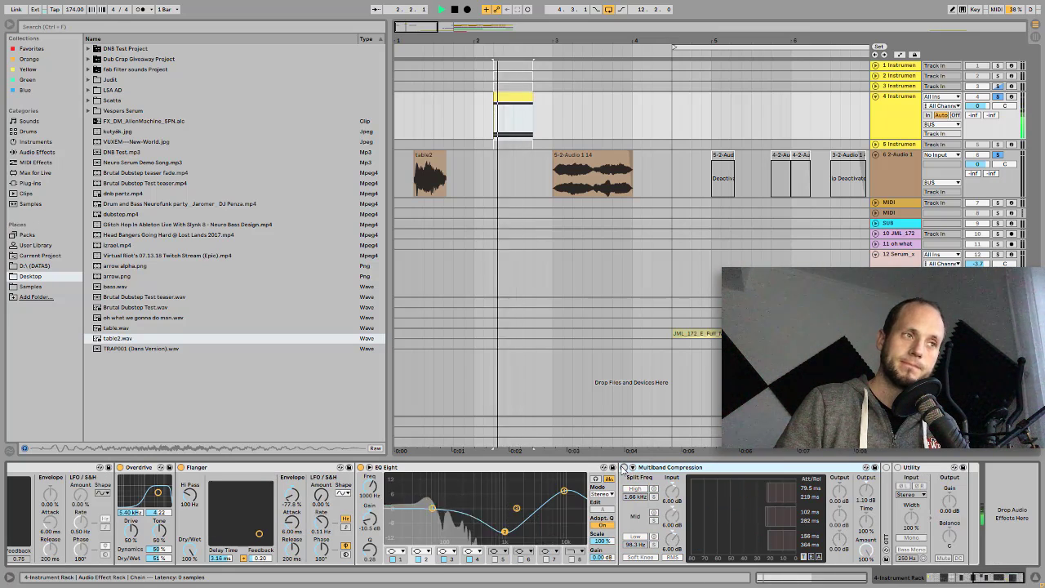
pyautogui.press('space')
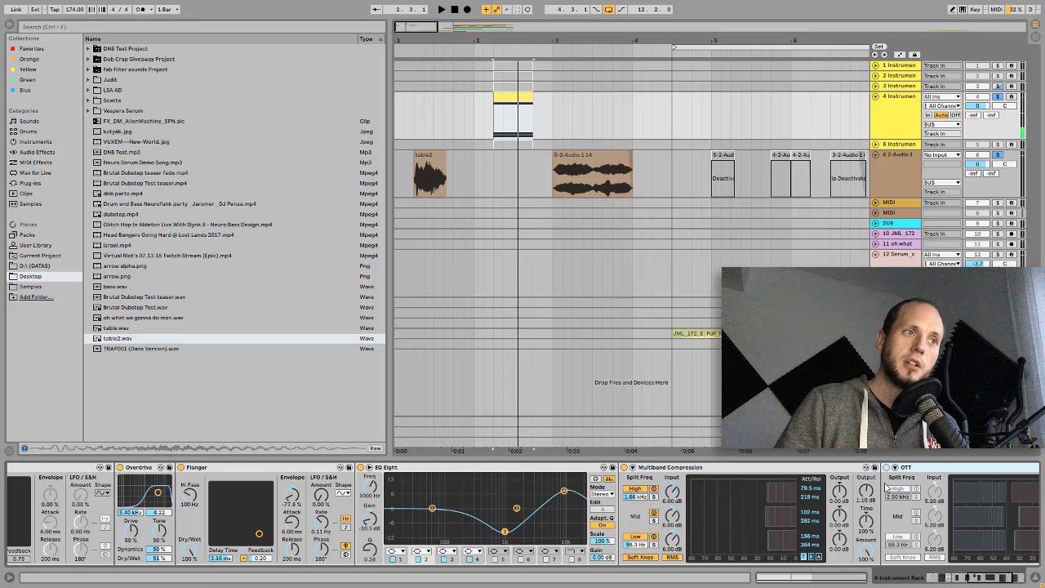
# Step: Reactivate the expanded OTT and toggle it during playback to compare the sound, leaving it on
pyautogui.click(969, 578)
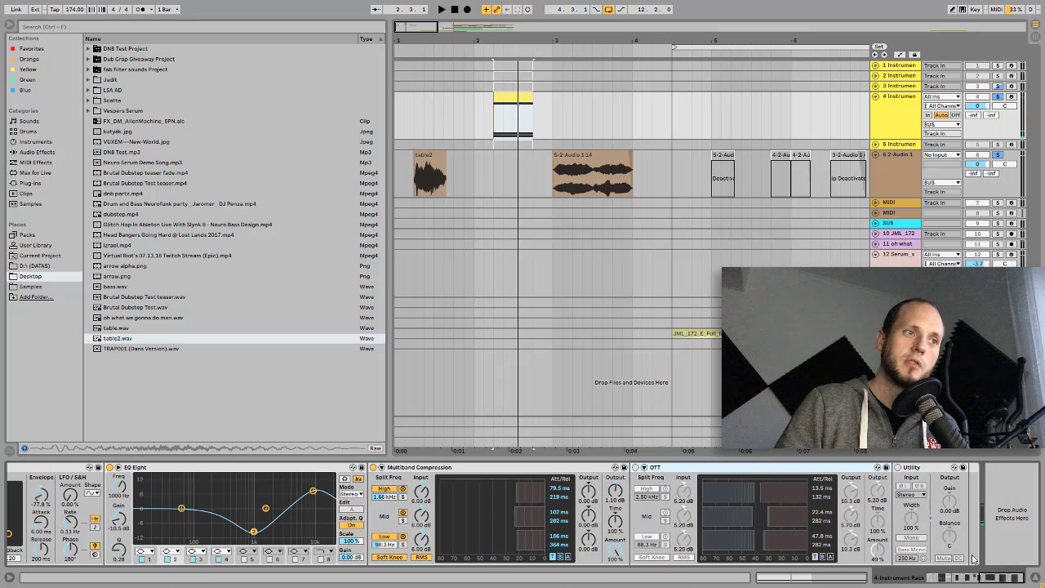
pyautogui.click(637, 468)
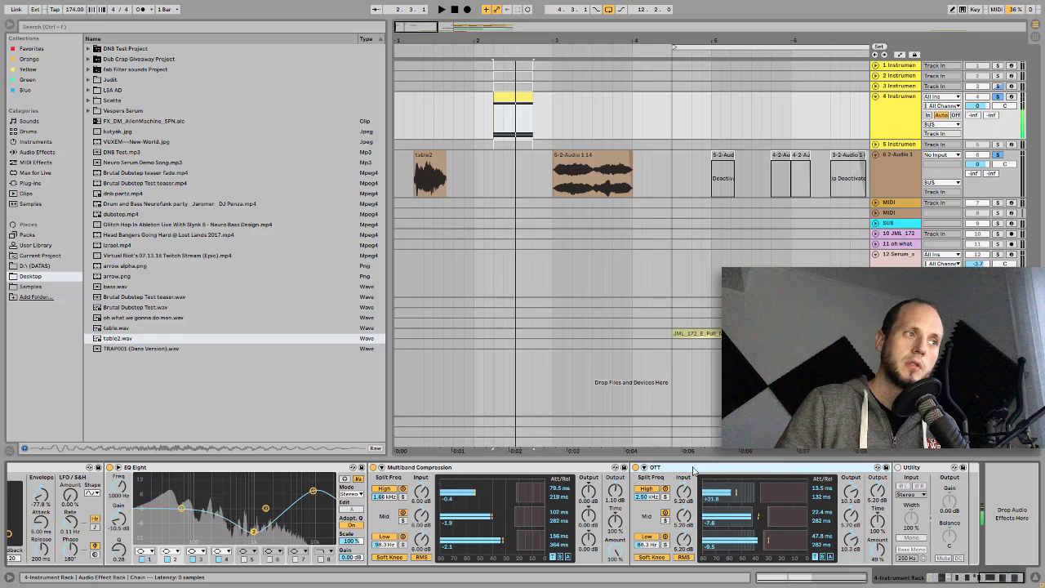
pyautogui.click(637, 468)
pyautogui.click(637, 468)
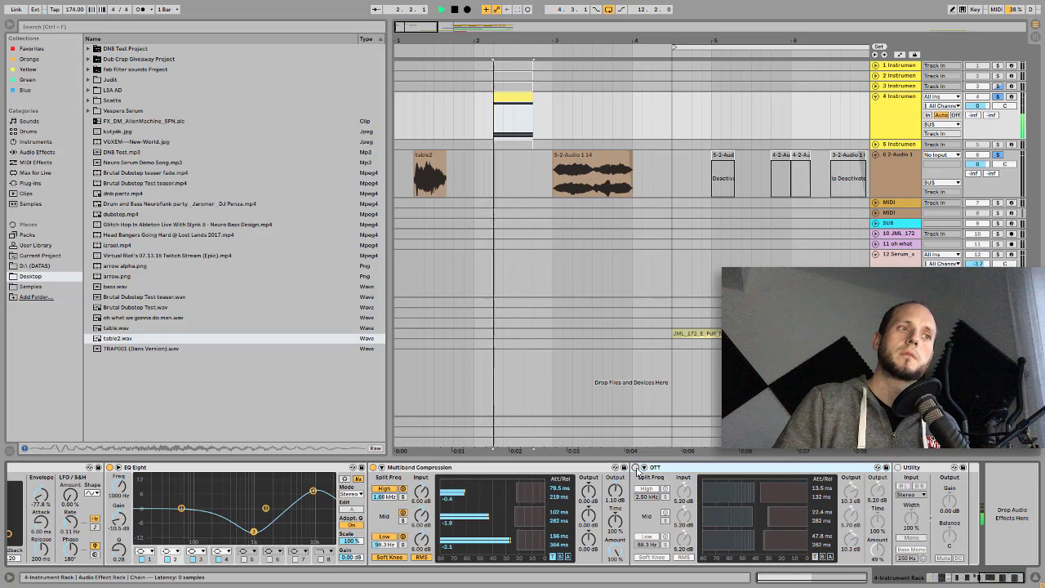
pyautogui.press('space')
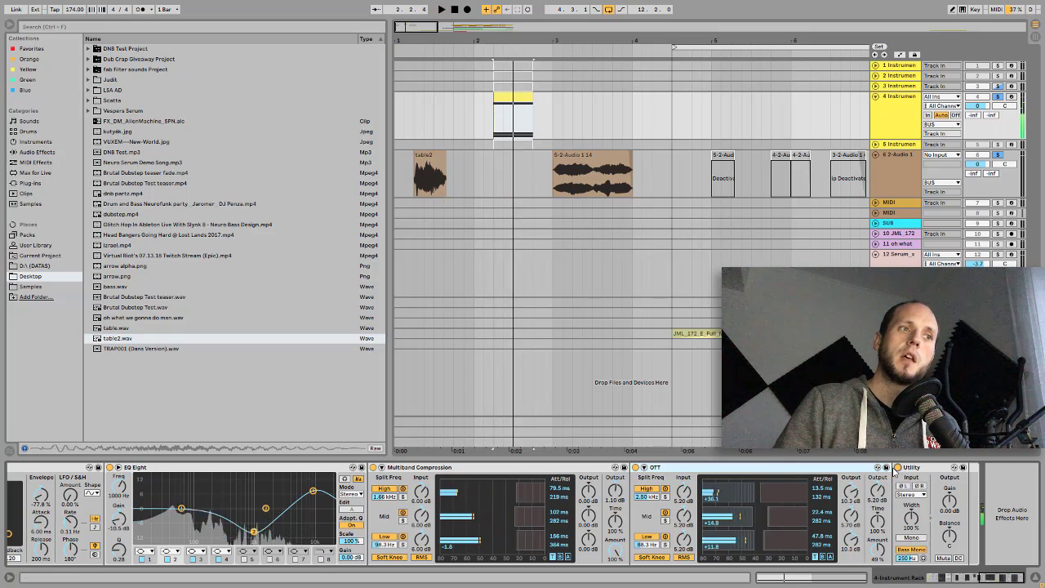
# Step: Reactivate the final Utility with Bass Mono at 250 Hz, play the full effects chain, and return to the Instrument Rack
pyautogui.click(898, 467)
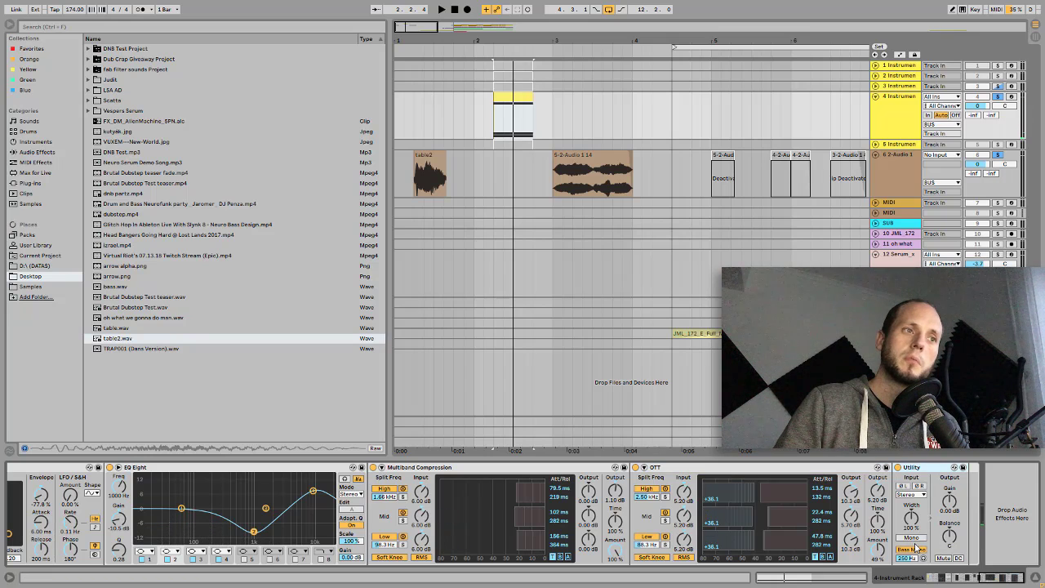
pyautogui.press('space')
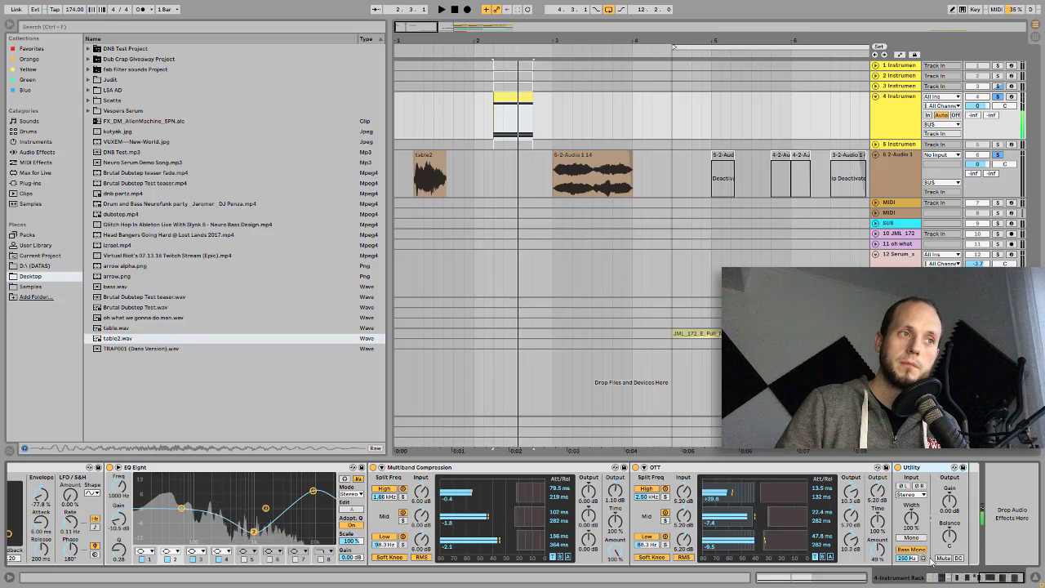
pyautogui.click(898, 467)
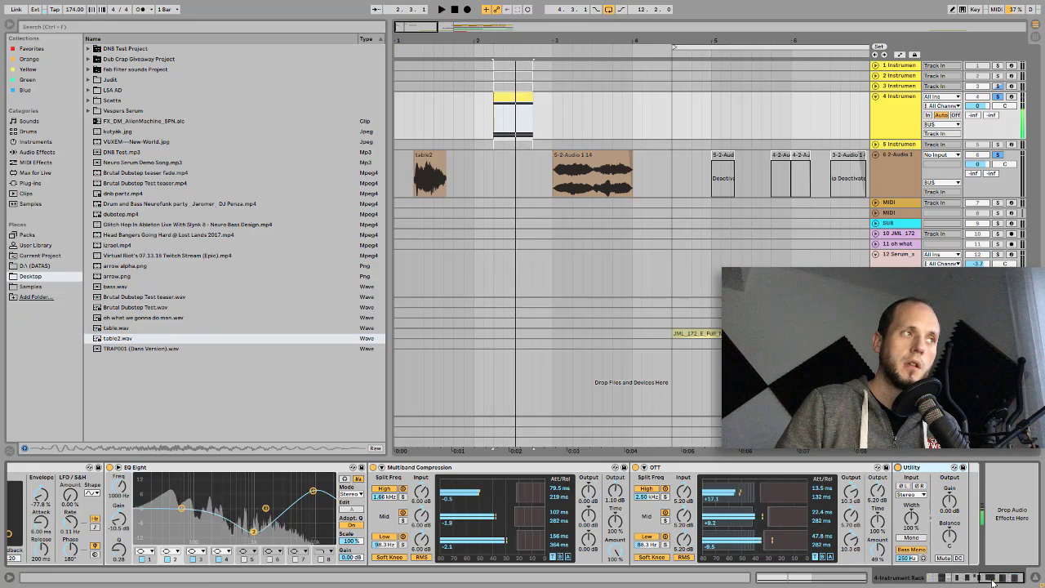
pyautogui.scroll(5, 734, 514)
pyautogui.press('space')
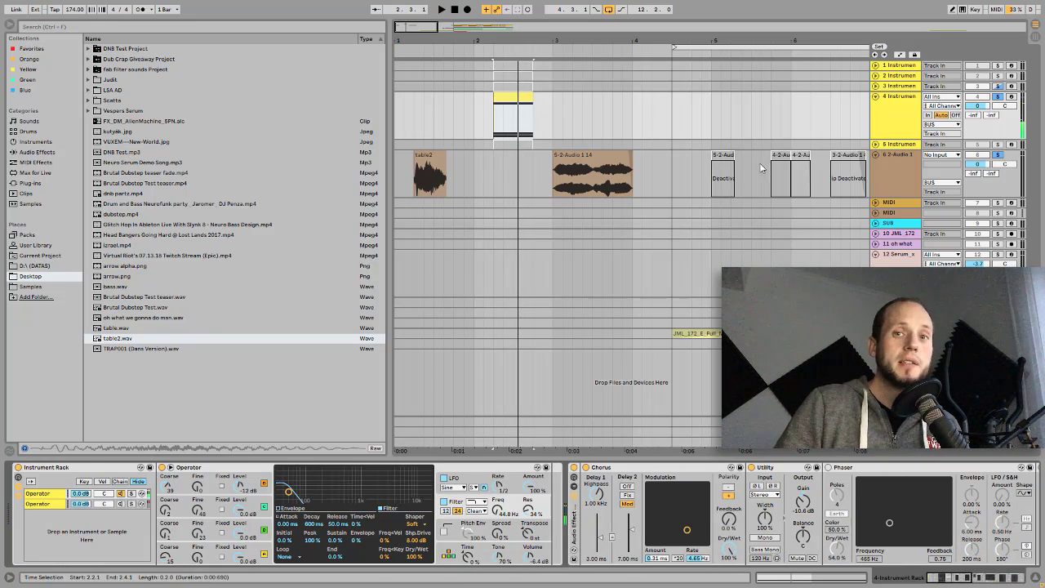
# Step: Solo the MIDI track with the Serum SS100 patch and play its first clip from bar 9
pyautogui.click(431, 173)
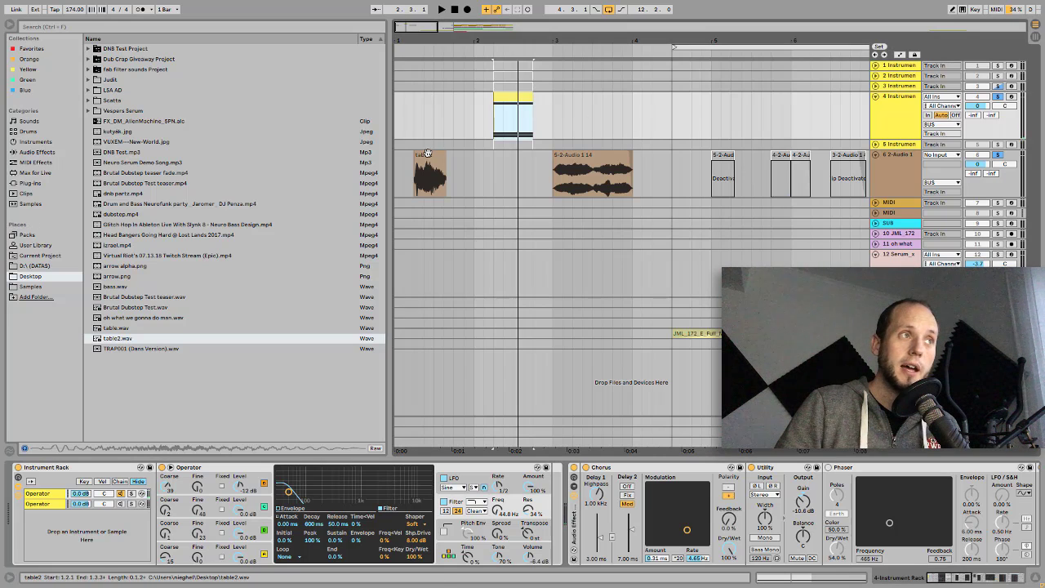
pyautogui.moveTo(739, 50); pyautogui.dragTo(550, 100)
pyautogui.click(942, 232)
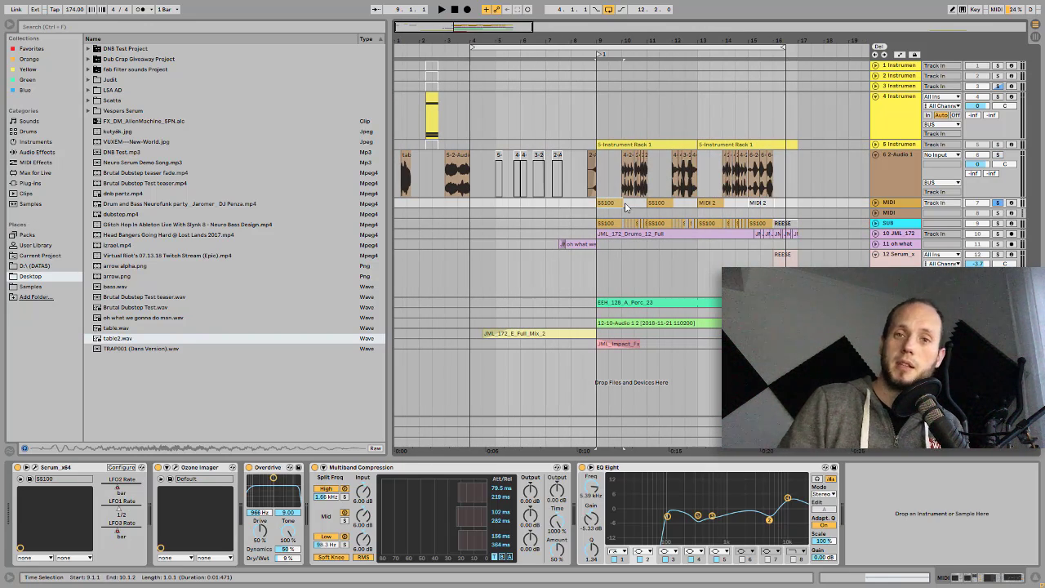
pyautogui.press('space')
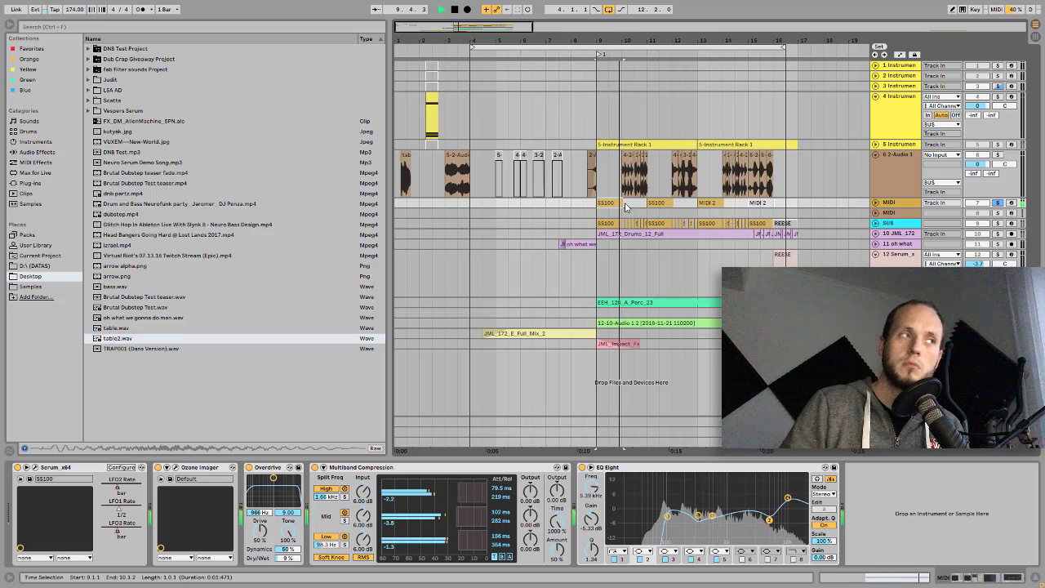
pyautogui.press('space')
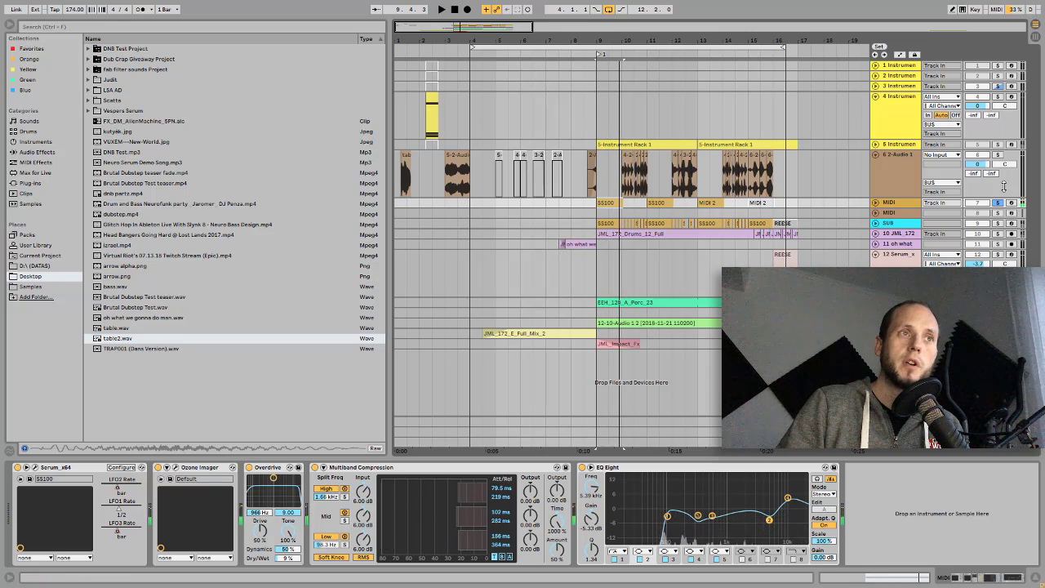
# Step: Unsolo the MIDI track, play the whole arrangement from the loop start at bar 4, and extend the loop end to bar 17
pyautogui.click(546, 49)
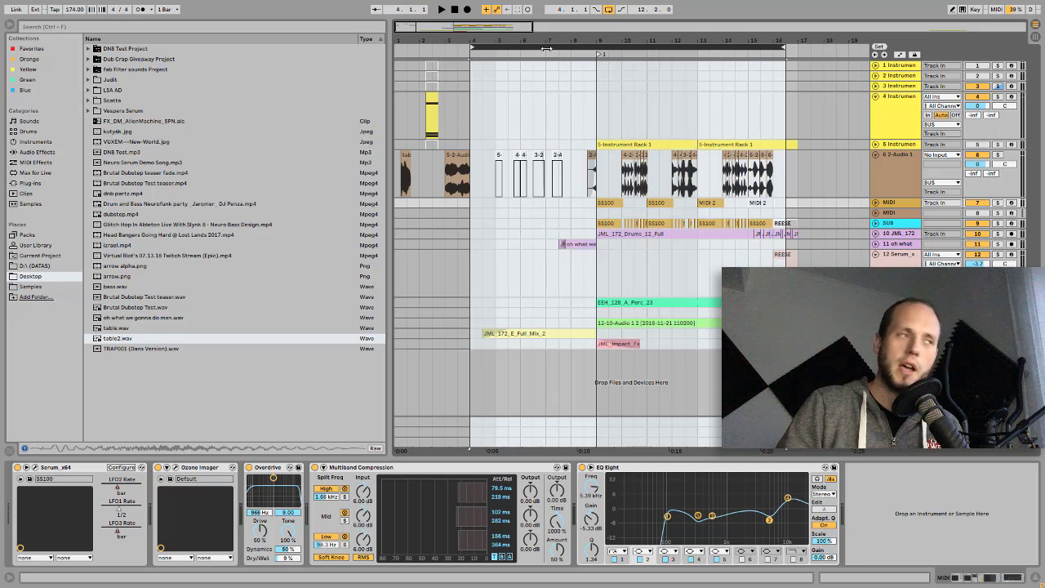
pyautogui.press('space')
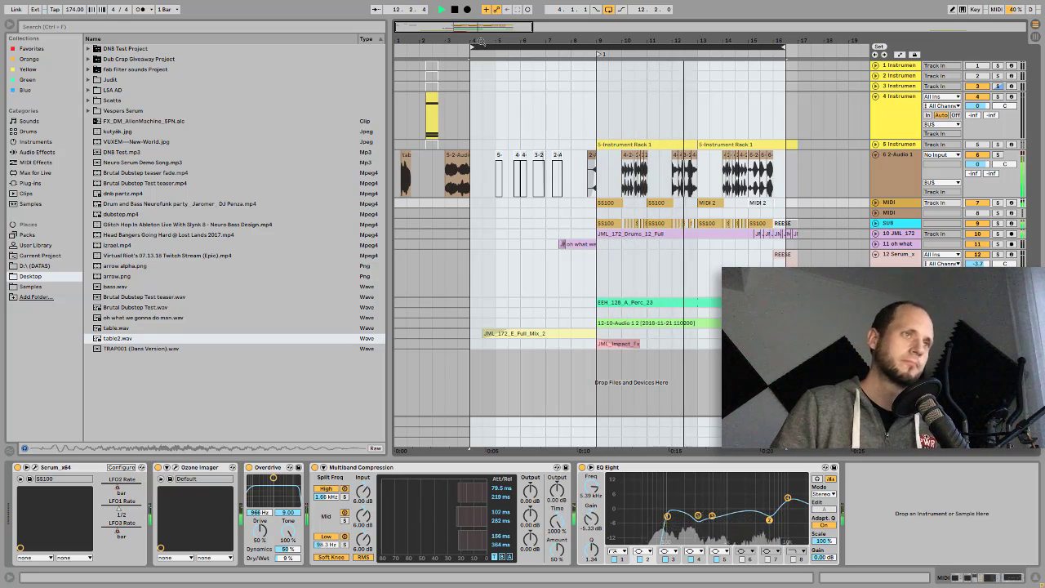
pyautogui.moveTo(785, 47); pyautogui.dragTo(796, 47)
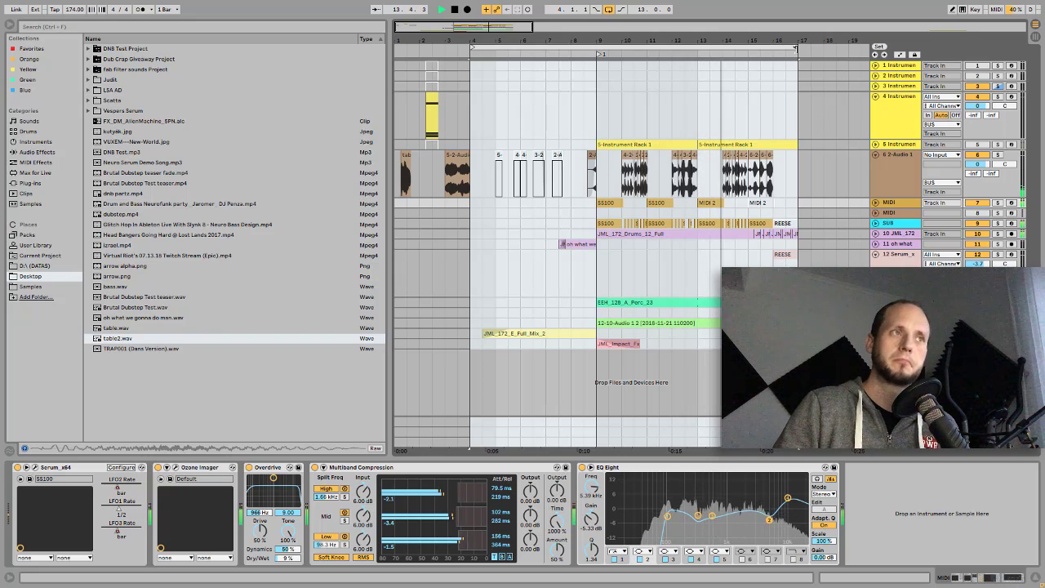